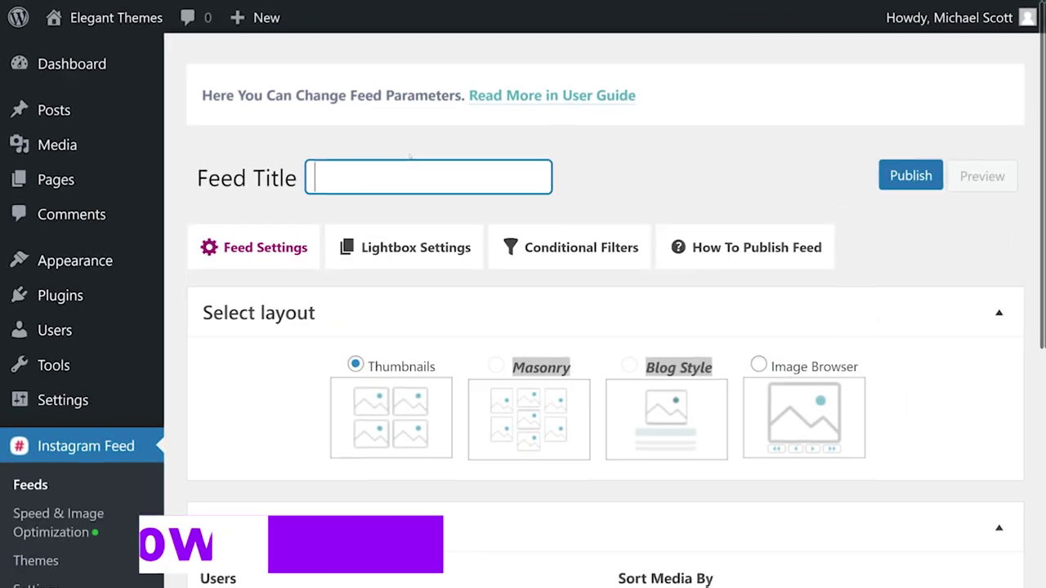
# Title the feed 'Test' and keep the Thumbnails layout.
pyautogui.write('Test')
pyautogui.scroll(-1, 451, 171)
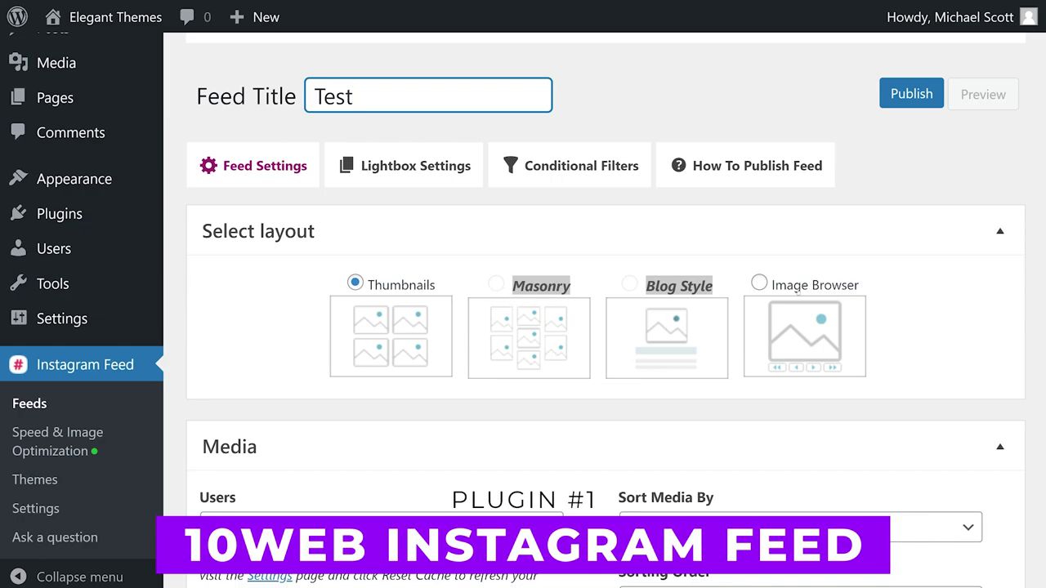
pyautogui.click(759, 283)
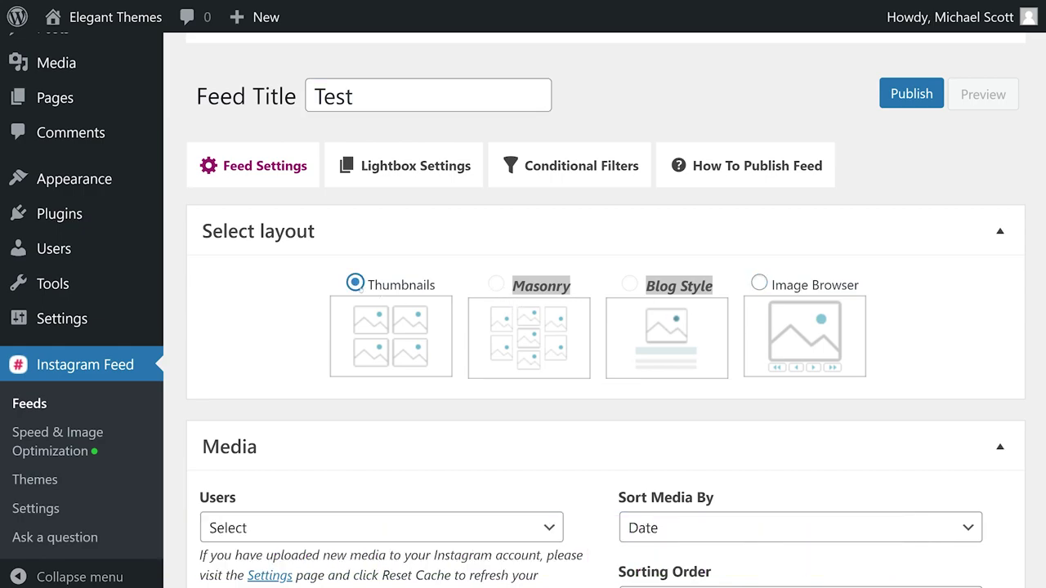
pyautogui.scroll(-3, 283, 287)
# Pull media from the connected Instagram account and keep Open Lightbox as the click action.
pyautogui.click(280, 282)
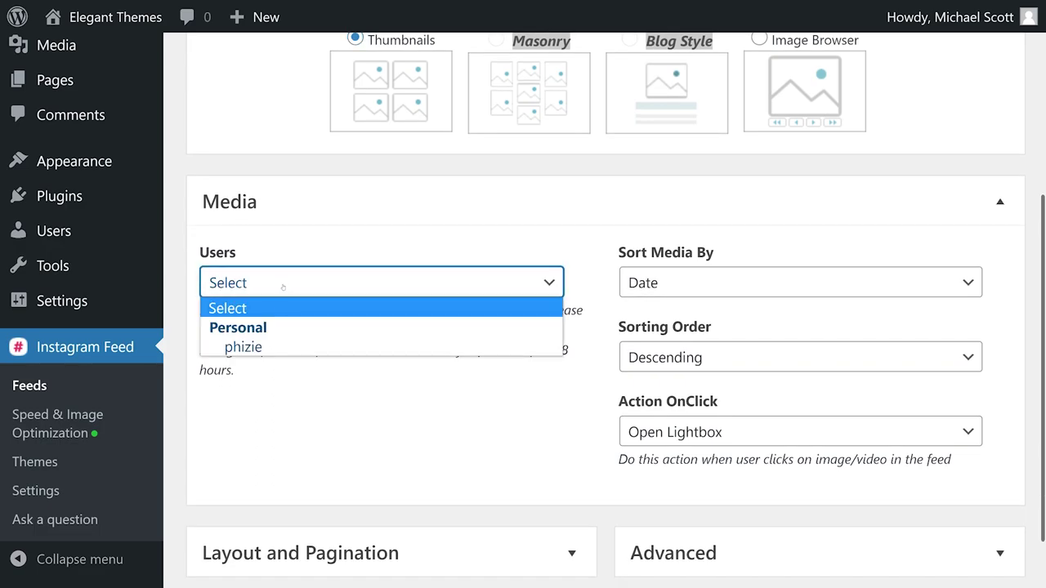
pyautogui.click(245, 346)
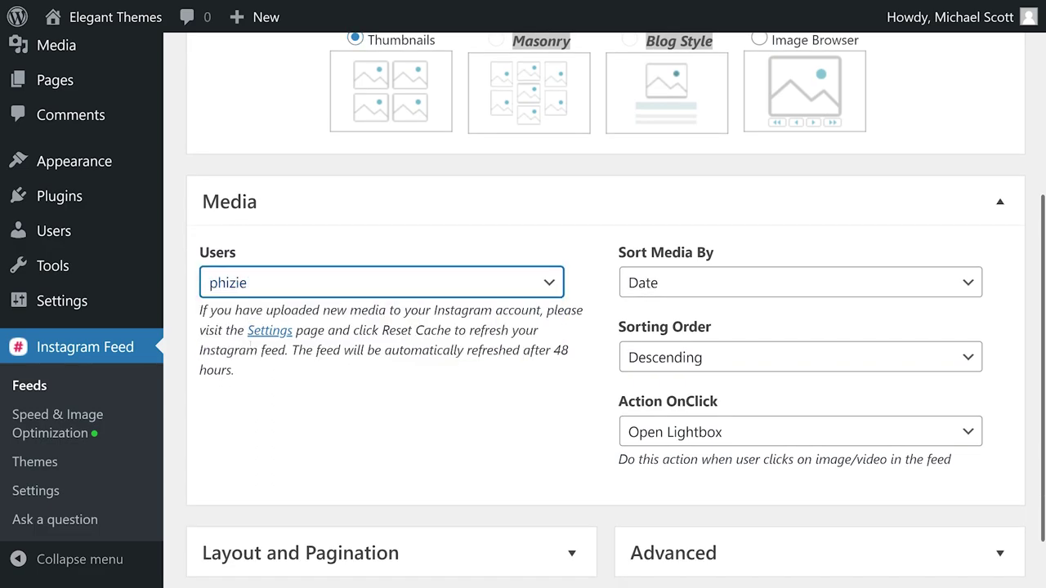
pyautogui.click(670, 431)
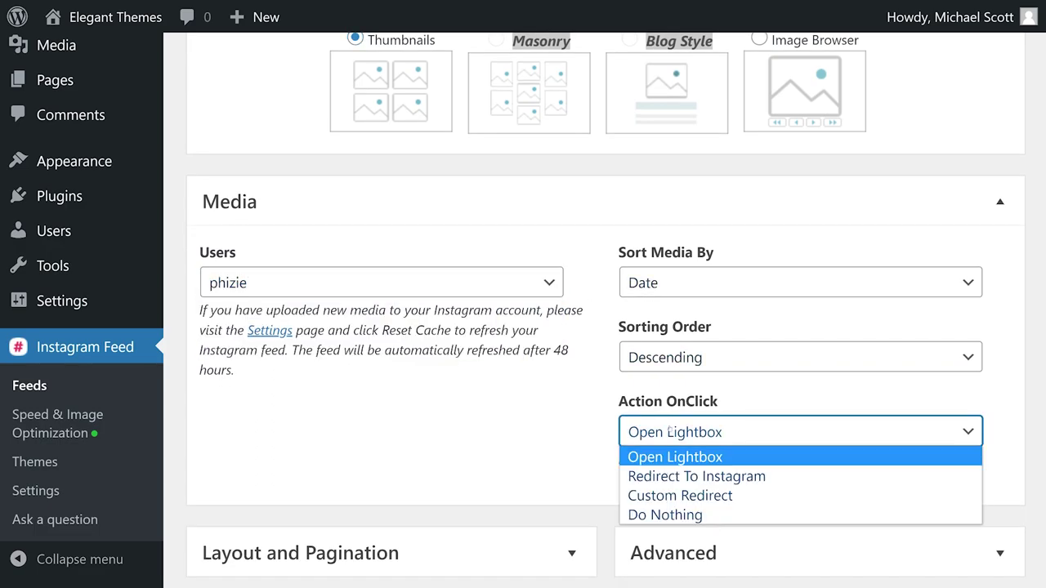
pyautogui.click(537, 439)
pyautogui.scroll(-6, 534, 437)
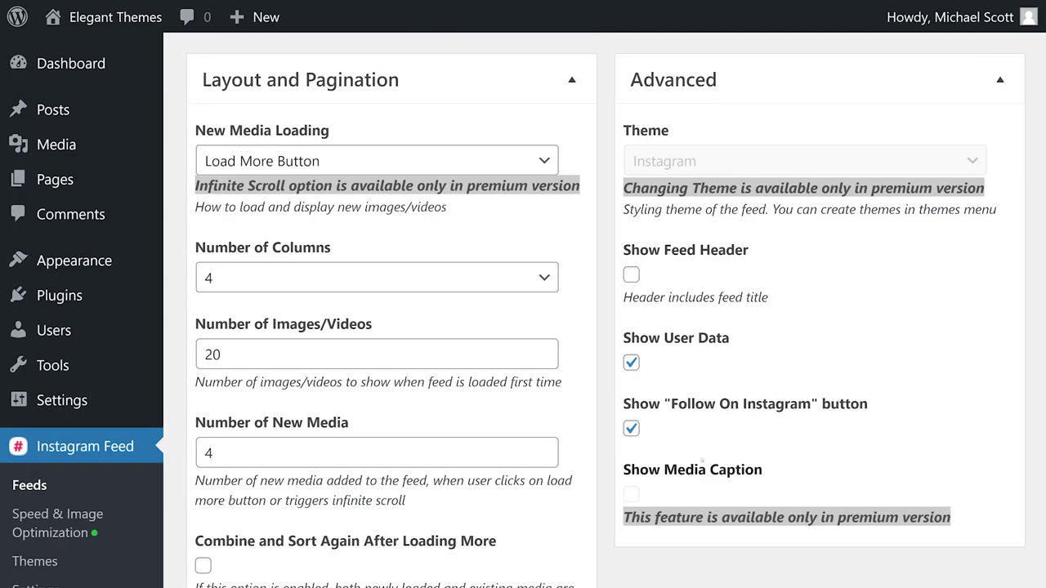
pyautogui.scroll(-3, 702, 461)
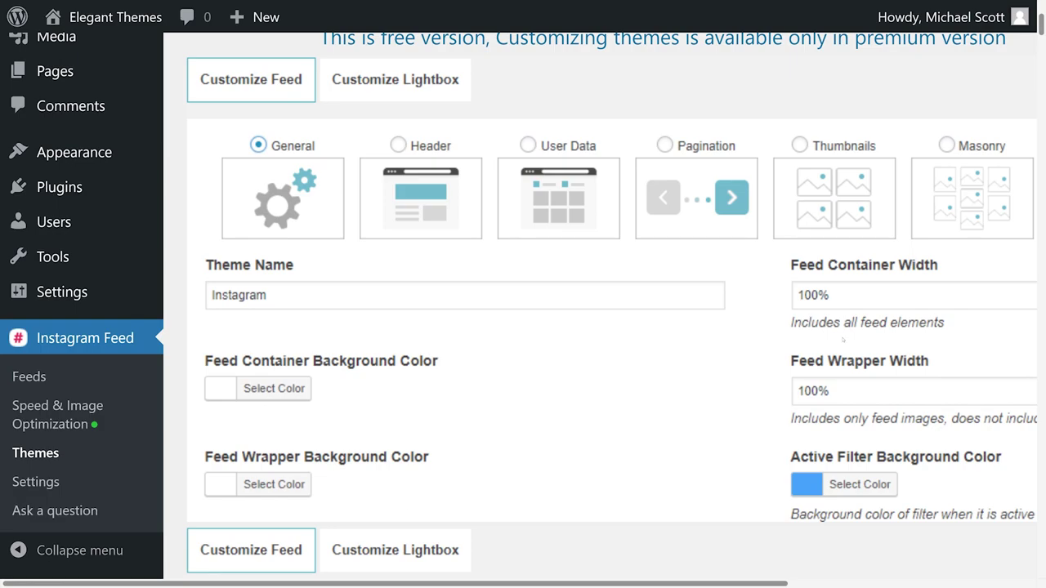
pyautogui.scroll(-5, 613, 327)
pyautogui.scroll(-15, 687, 286)
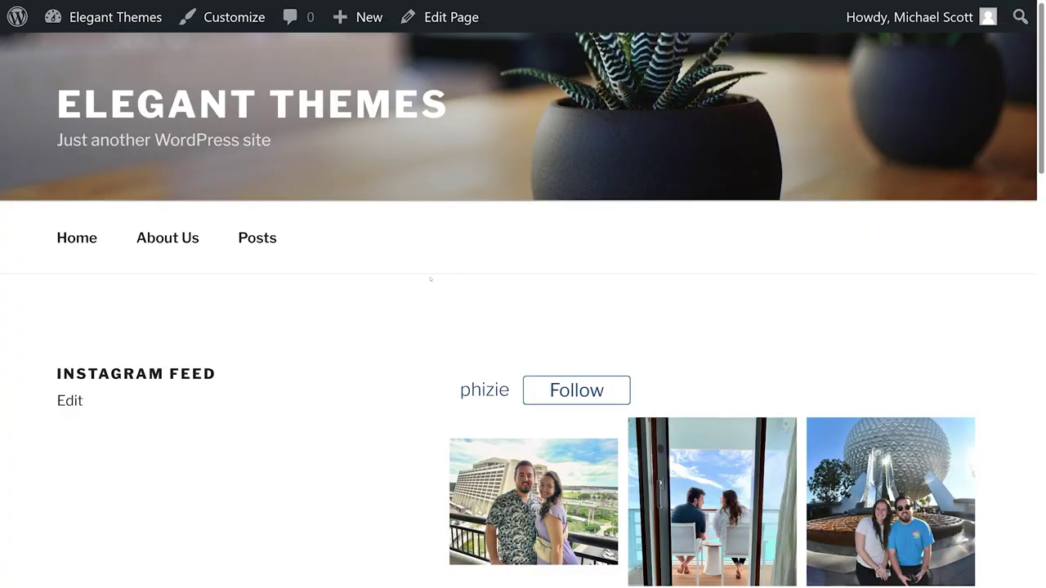
# Scroll through the live Instagram Feed page's photo grid.
pyautogui.scroll(-3, 408, 286)
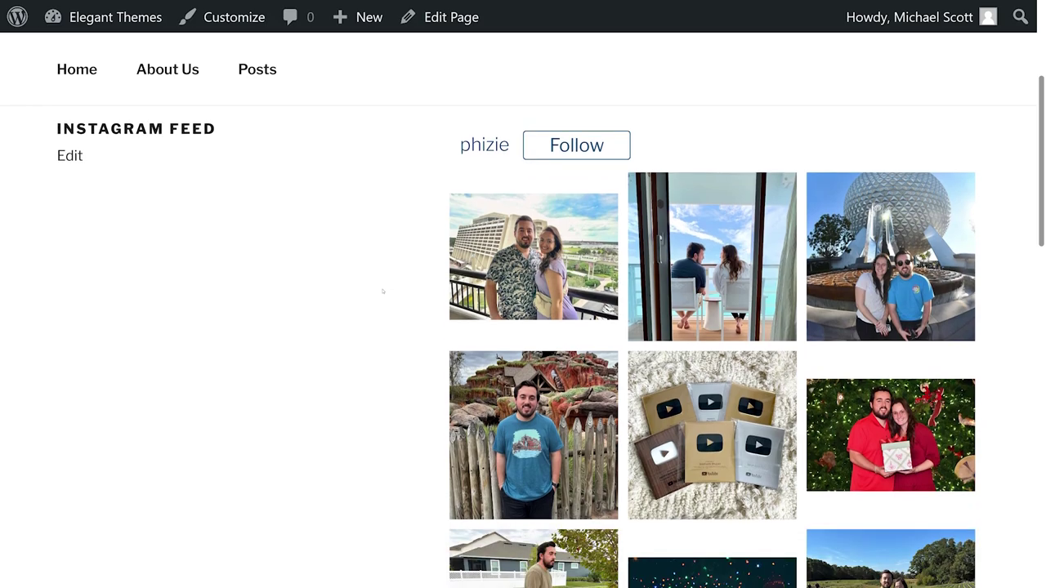
pyautogui.scroll(-9, 417, 290)
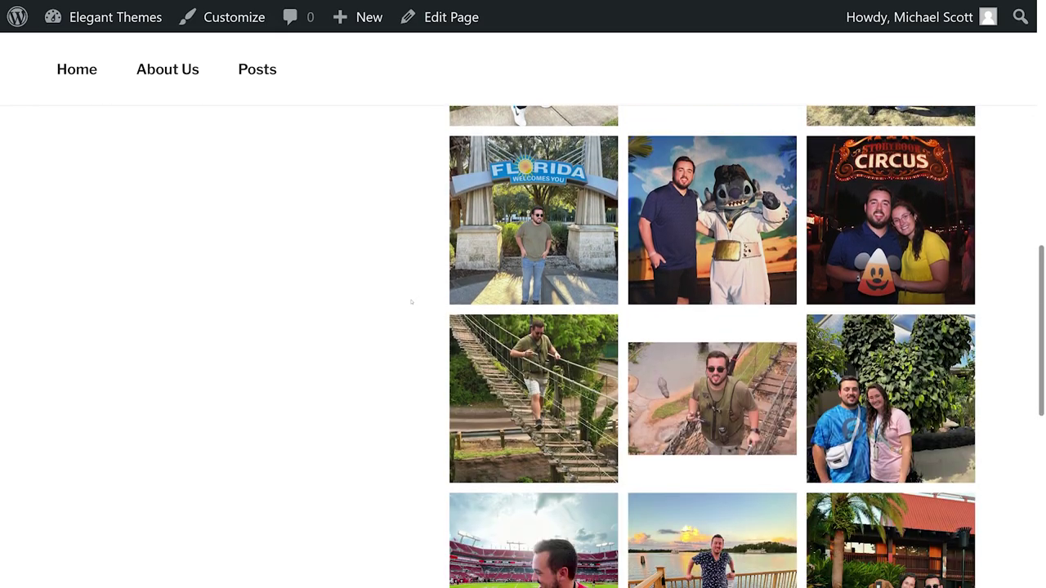
pyautogui.scroll(-3, 410, 302)
pyautogui.scroll(15, 404, 310)
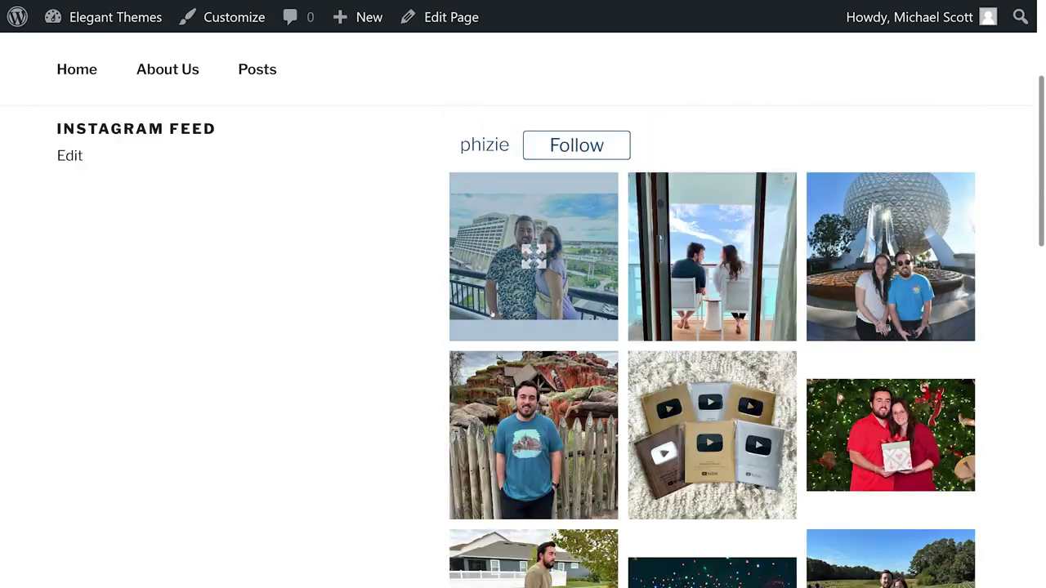
pyautogui.scroll(-3, 404, 311)
pyautogui.scroll(-1, 533, 209)
# Open and close the YouTube plaques and stadium photos in the lightbox, then enlarge another.
pyautogui.click(711, 204)
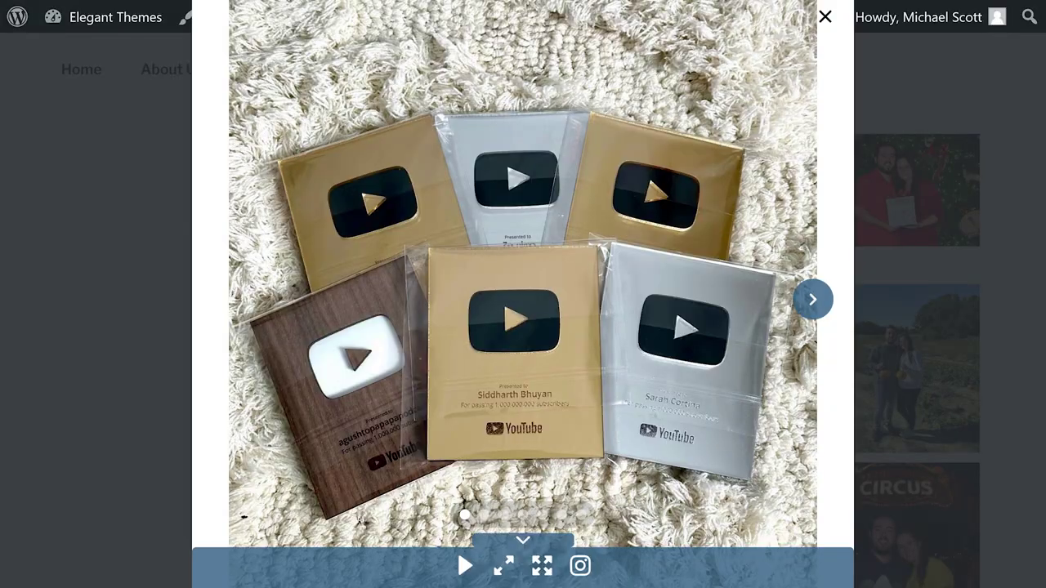
pyautogui.click(916, 280)
pyautogui.scroll(-6, 711, 368)
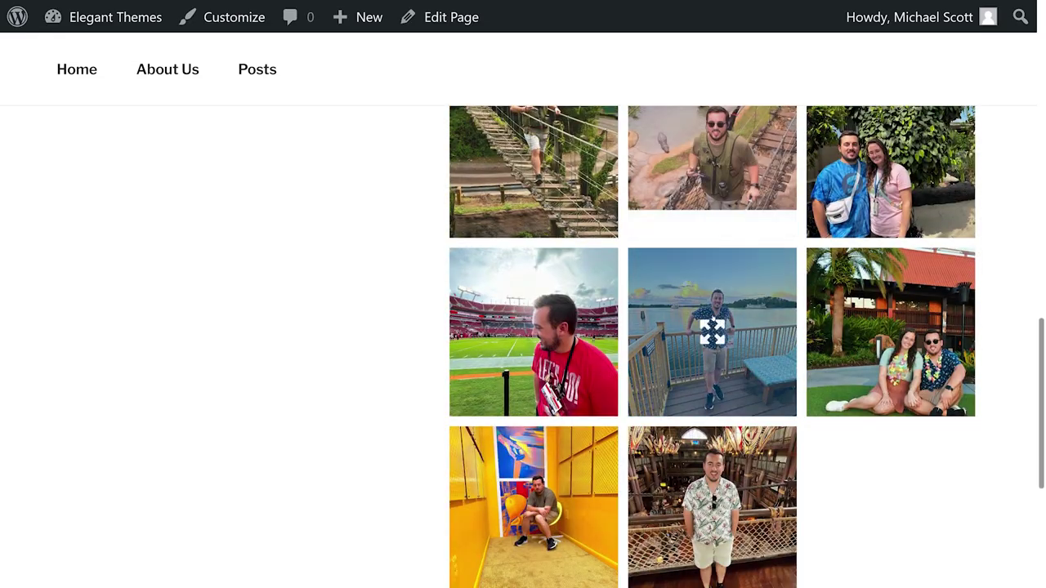
pyautogui.click(574, 324)
pyautogui.click(897, 325)
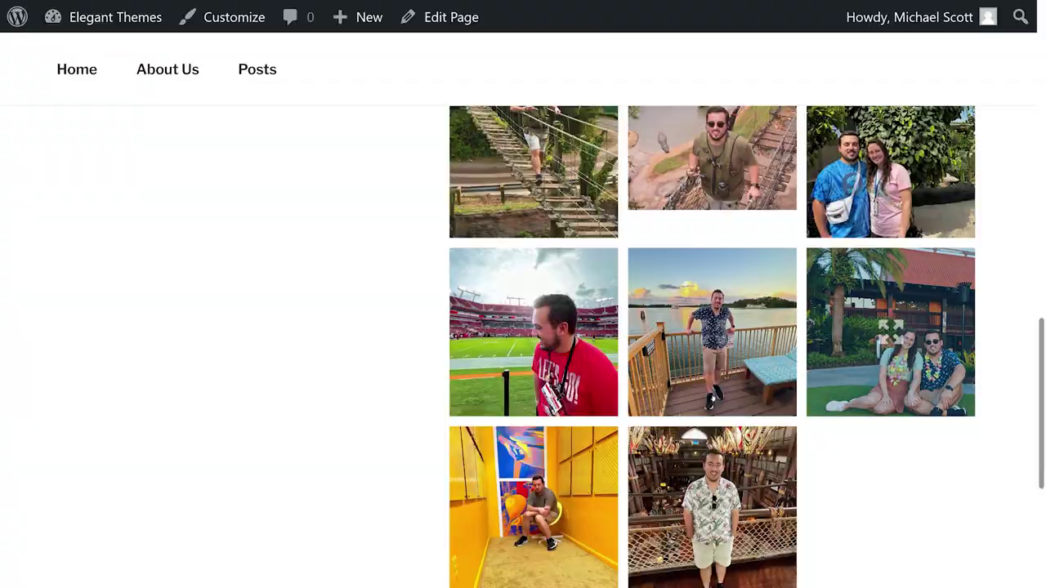
pyautogui.click(589, 439)
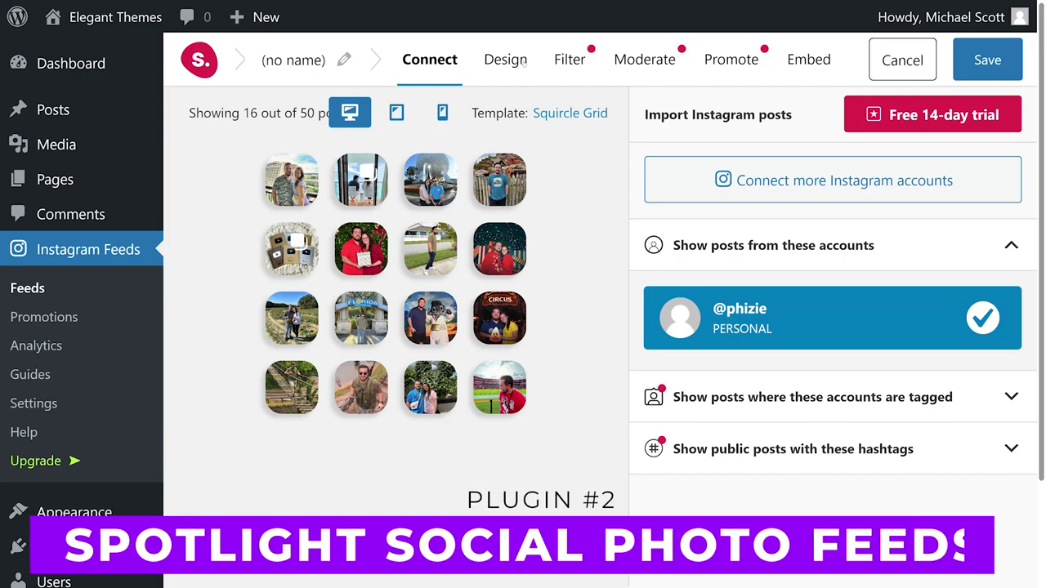
# Enable Likes & comments on hover in the feed's Design settings.
pyautogui.click(522, 63)
pyautogui.scroll(-2, 858, 384)
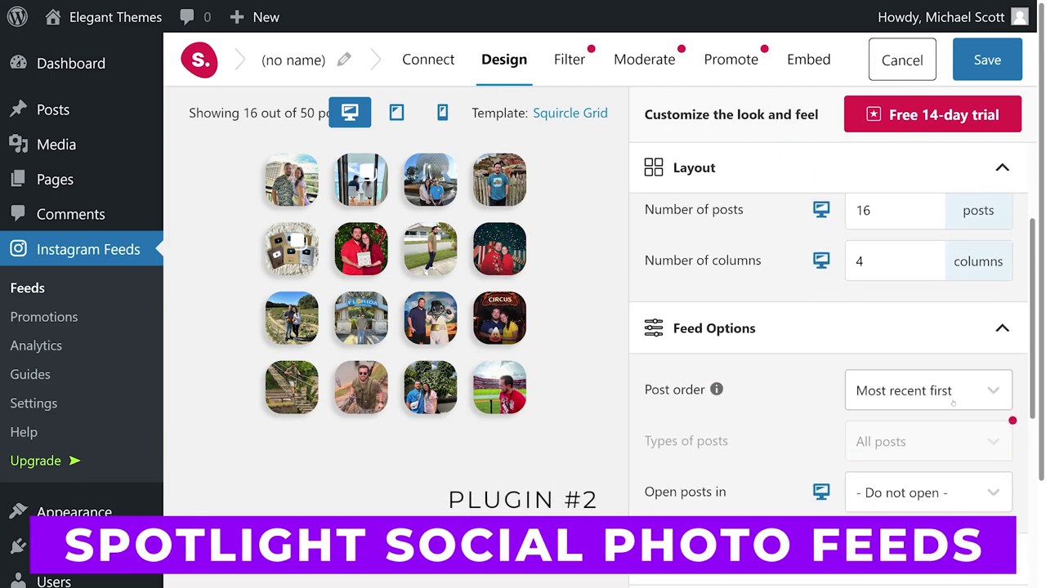
pyautogui.scroll(-5, 952, 402)
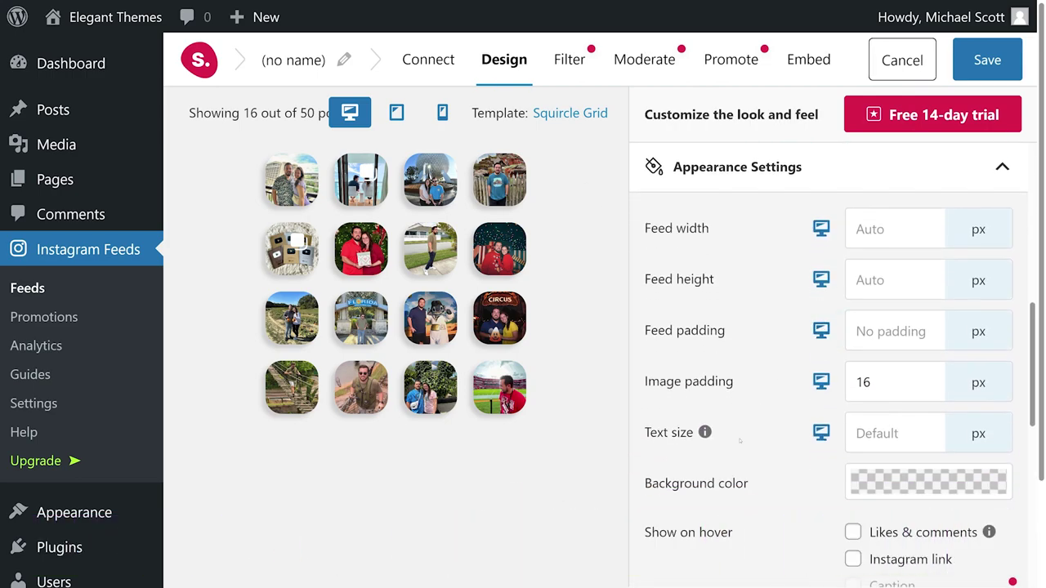
pyautogui.scroll(-1, 890, 430)
pyautogui.click(852, 450)
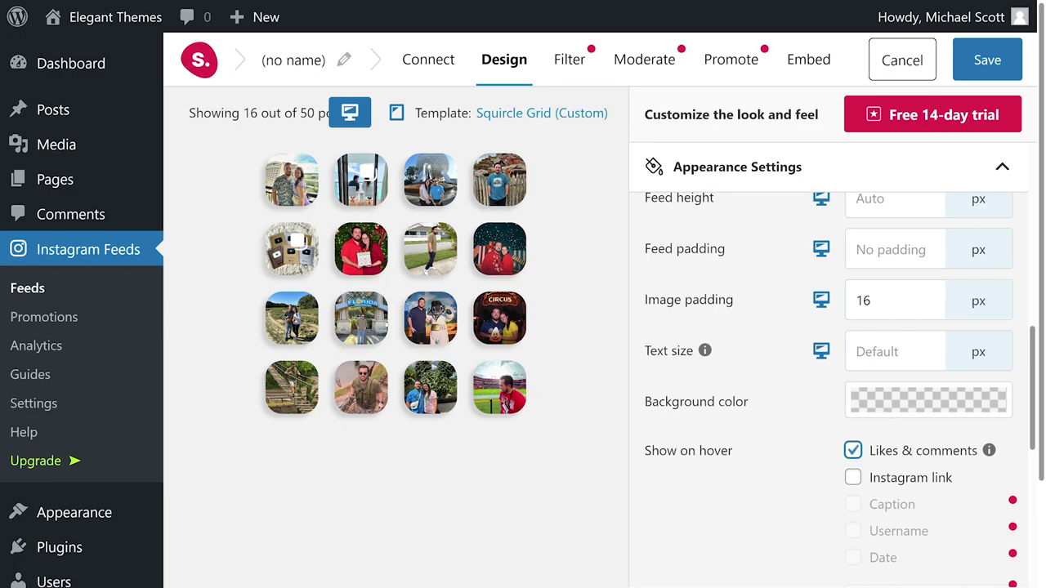
# Add and then remove the feed header, and expand the caption settings.
pyautogui.scroll(-8, 864, 456)
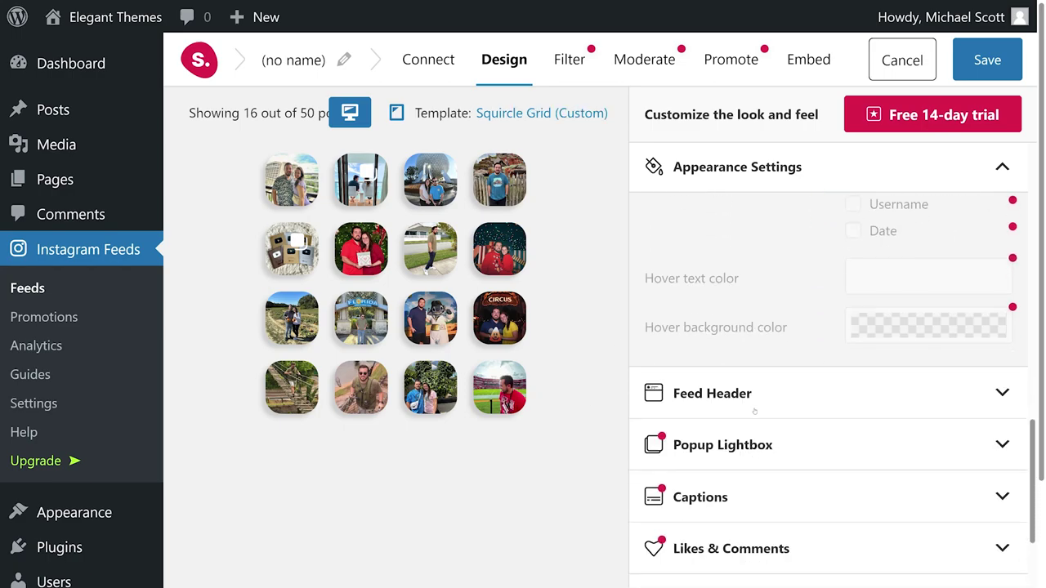
pyautogui.click(851, 232)
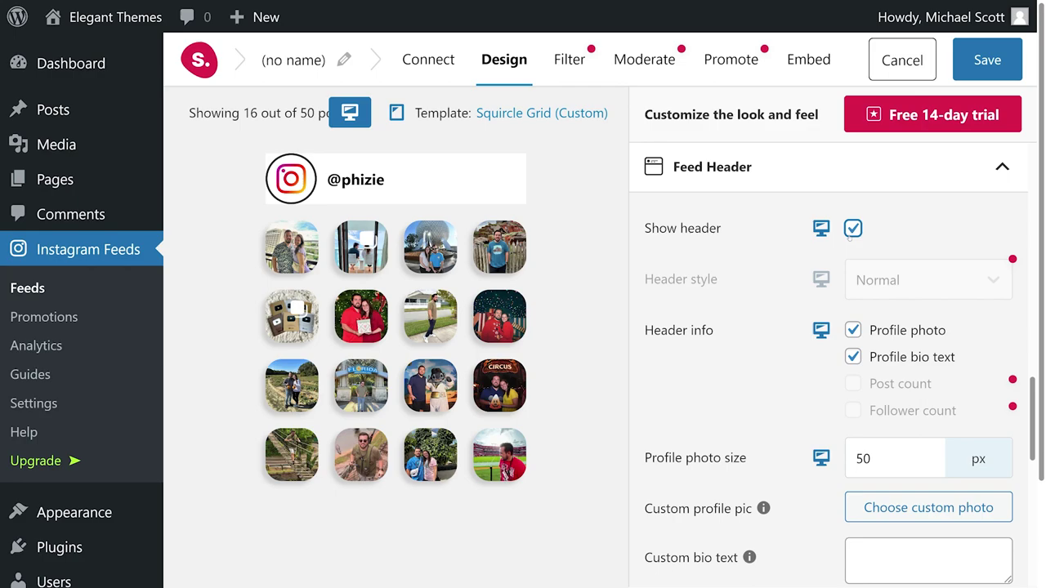
pyautogui.click(851, 233)
pyautogui.scroll(-6, 721, 426)
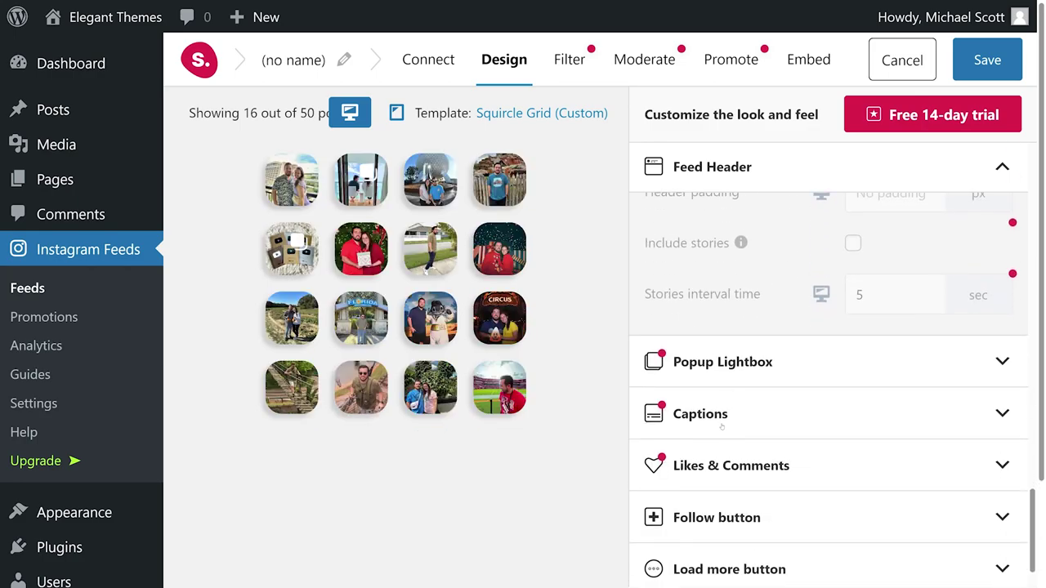
pyautogui.click(722, 427)
pyautogui.scroll(-3, 735, 408)
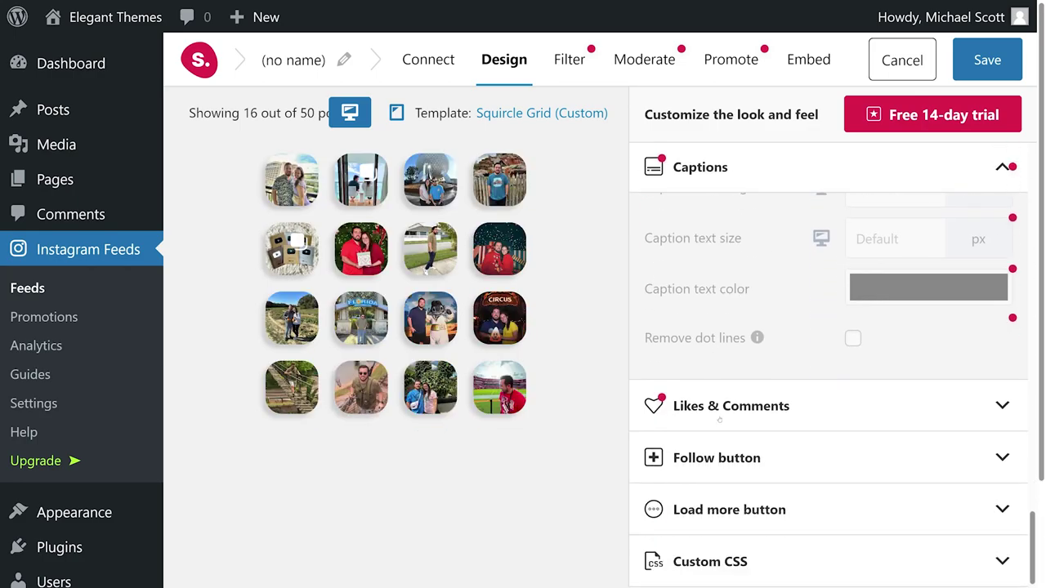
# Toggle the Follow and Load more buttons on and off, leaving both hidden, then open Filter.
pyautogui.click(716, 458)
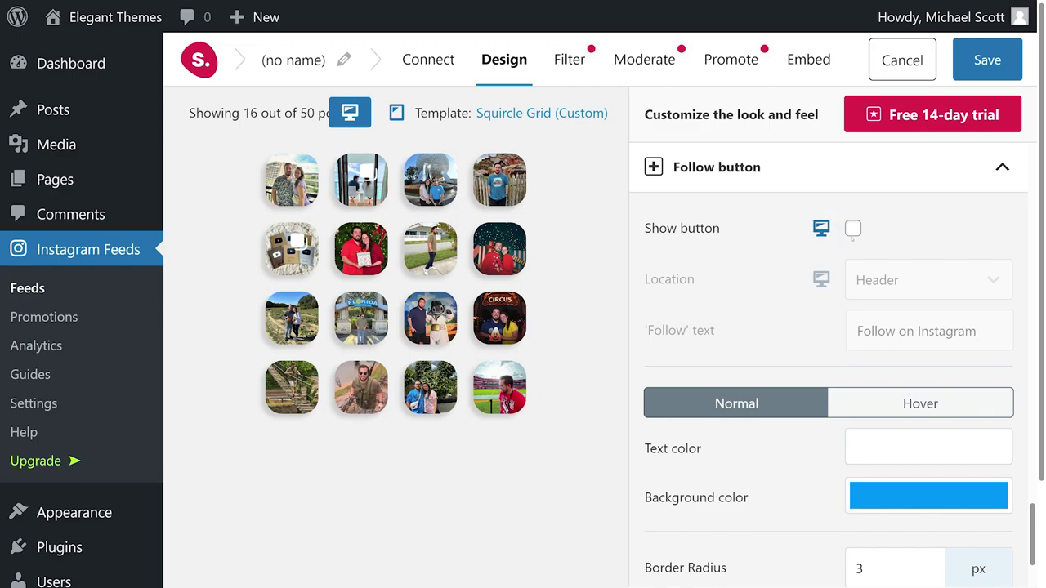
pyautogui.click(852, 229)
pyautogui.click(852, 229)
pyautogui.scroll(-3, 809, 368)
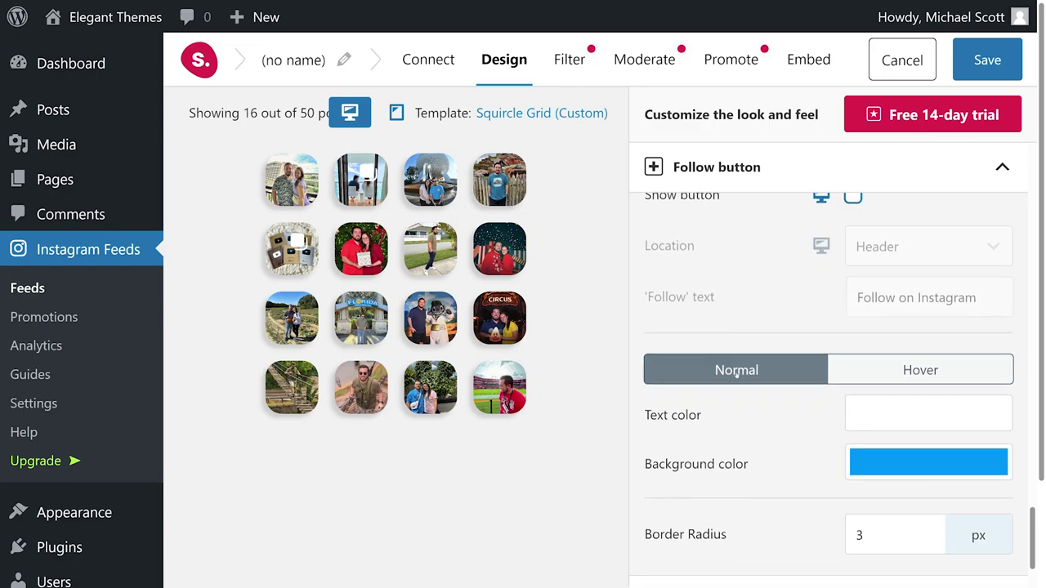
pyautogui.click(761, 511)
pyautogui.click(852, 228)
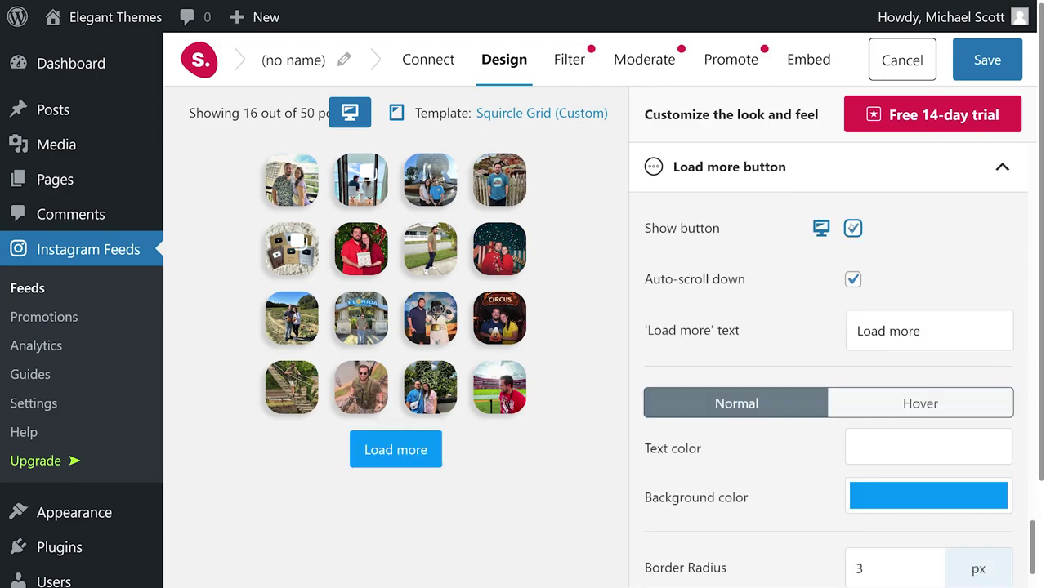
pyautogui.click(852, 229)
pyautogui.click(572, 63)
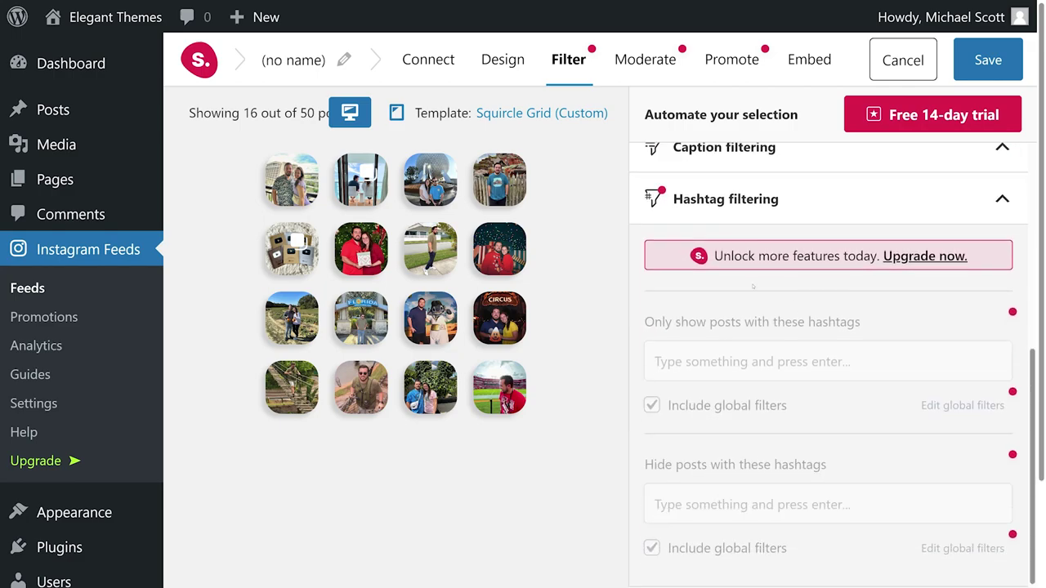
# Browse the feed template choices and enlarge the YouTube plaques photo from the feed.
pyautogui.click(499, 121)
pyautogui.scroll(-10, 657, 377)
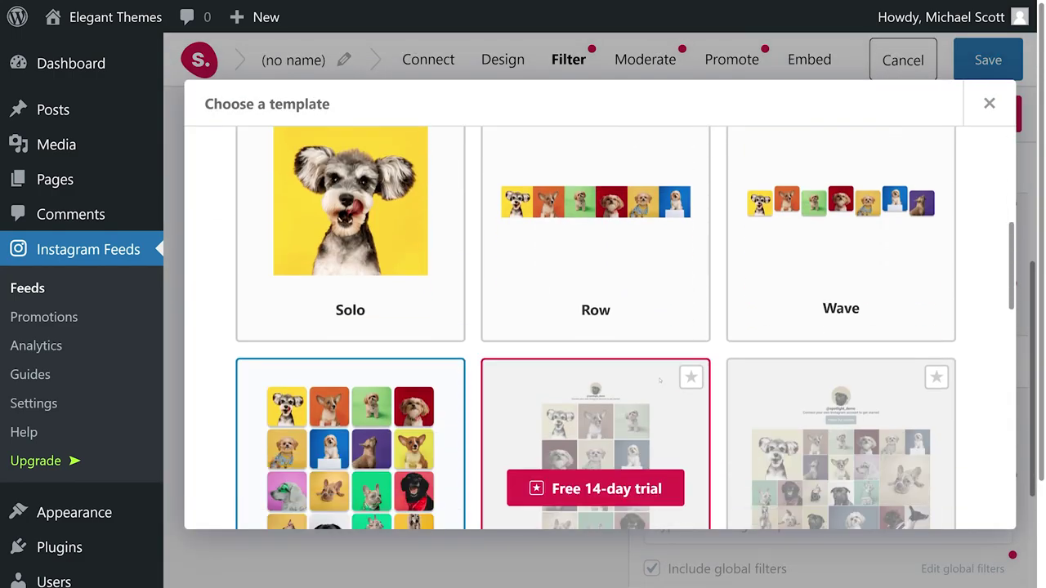
pyautogui.scroll(4, 657, 378)
pyautogui.scroll(6, 658, 378)
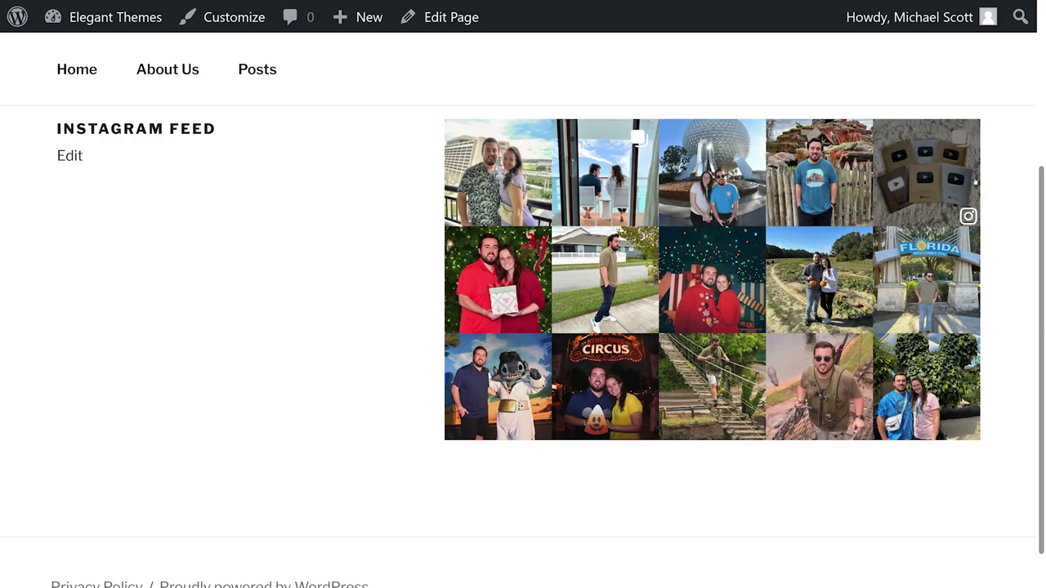
pyautogui.click(931, 204)
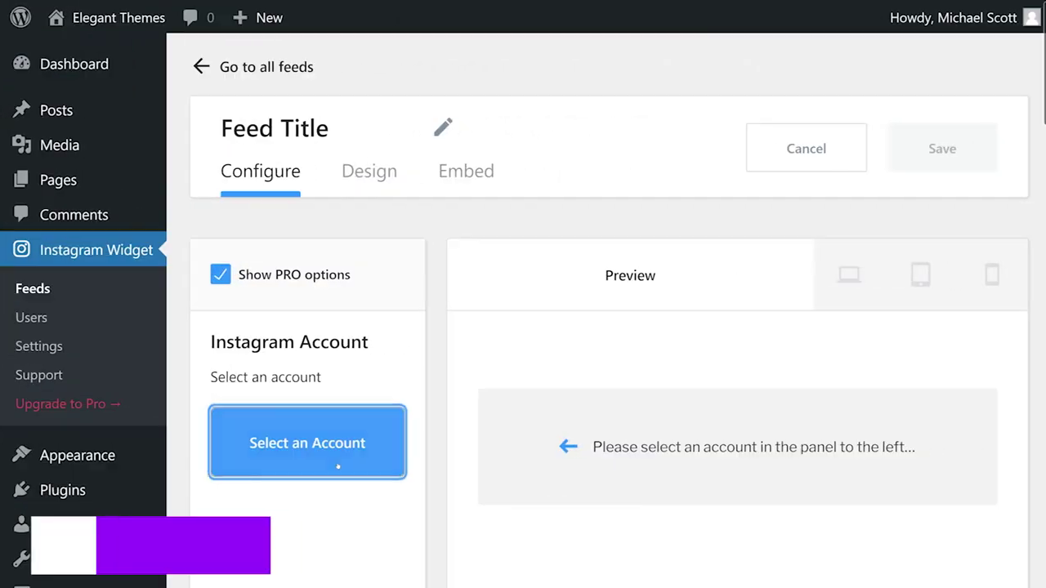
# Select the connected Instagram account for the widget feed.
pyautogui.click(338, 464)
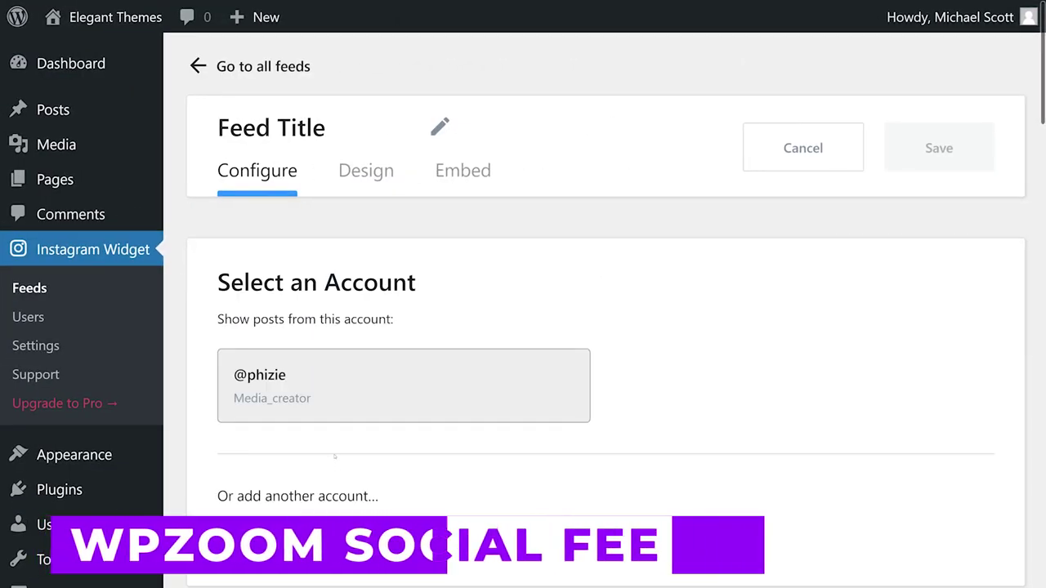
pyautogui.click(397, 373)
pyautogui.scroll(-3, 494, 323)
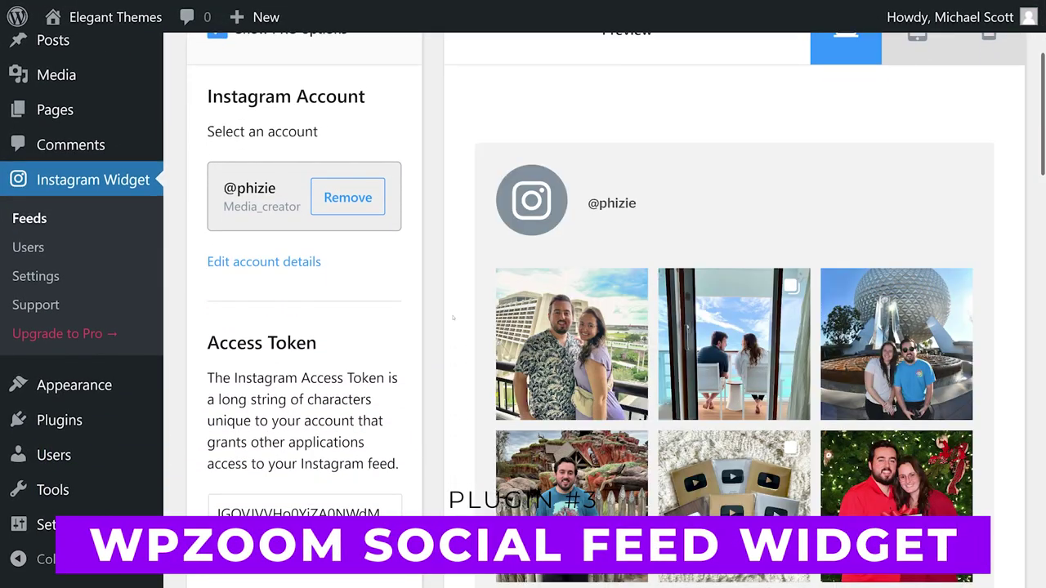
pyautogui.scroll(-4, 454, 319)
pyautogui.scroll(-2, 336, 360)
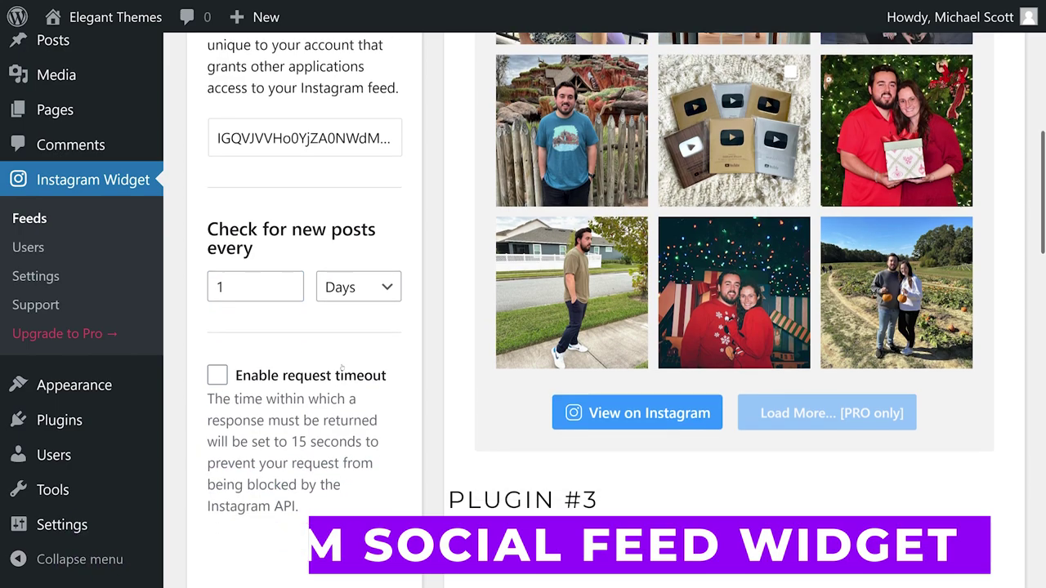
pyautogui.scroll(3, 369, 373)
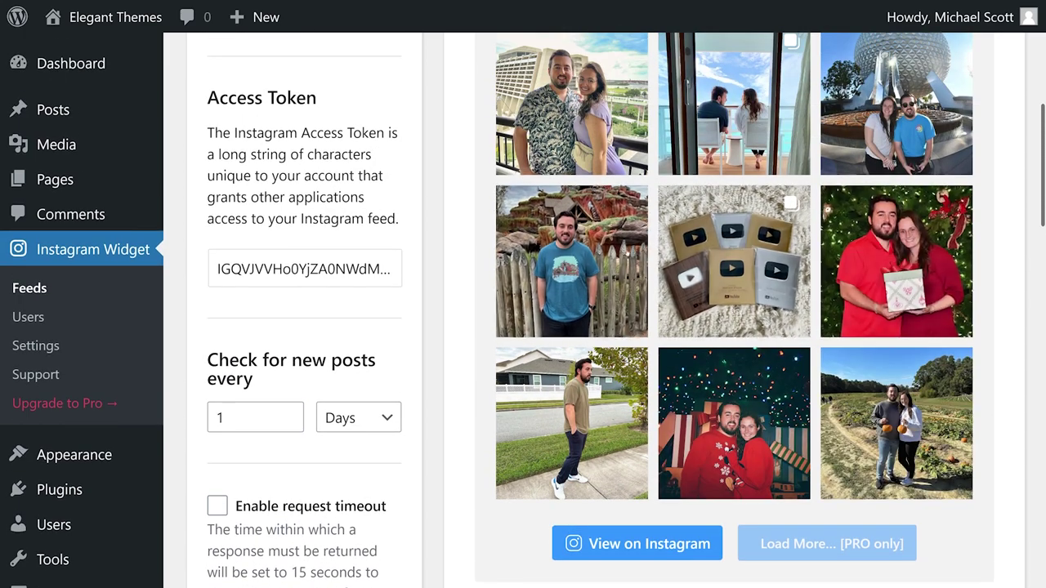
pyautogui.scroll(4, 472, 374)
pyautogui.scroll(2, 759, 211)
# Switch the feed's design to the Full-width single-row layout.
pyautogui.click(367, 170)
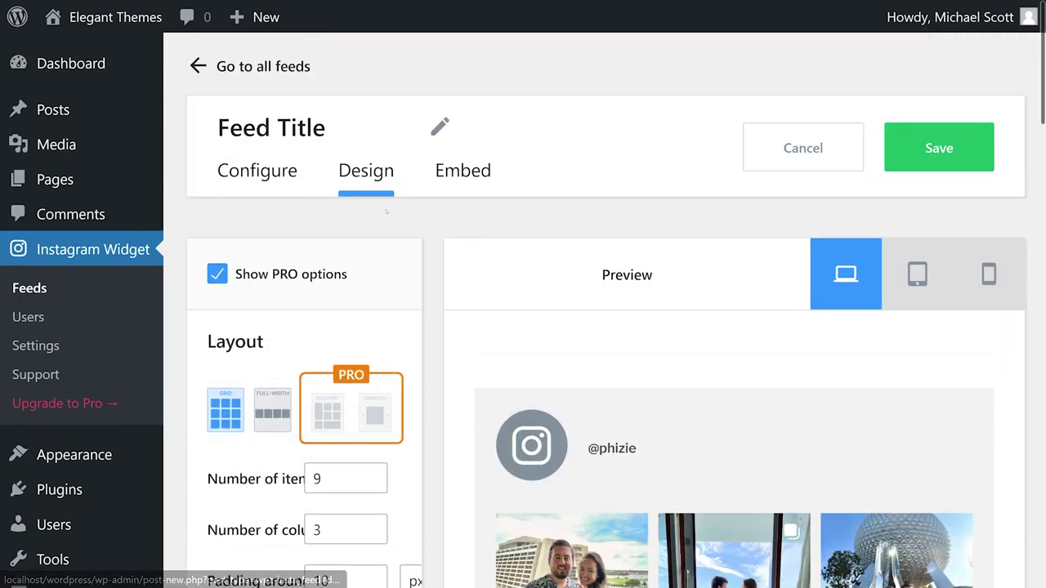
pyautogui.scroll(-2, 429, 320)
pyautogui.click(273, 250)
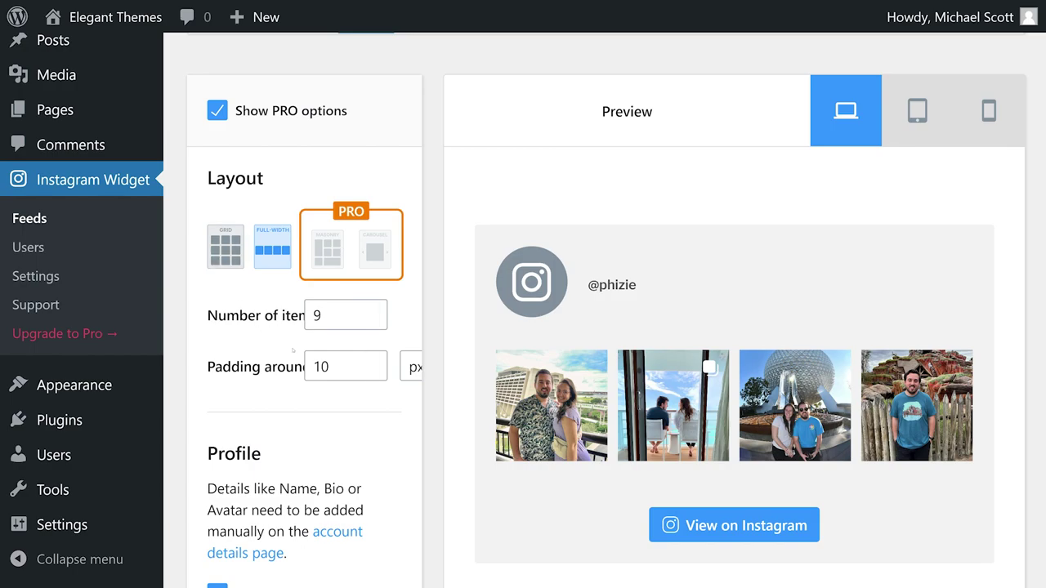
pyautogui.scroll(-3, 292, 350)
pyautogui.scroll(-3, 237, 411)
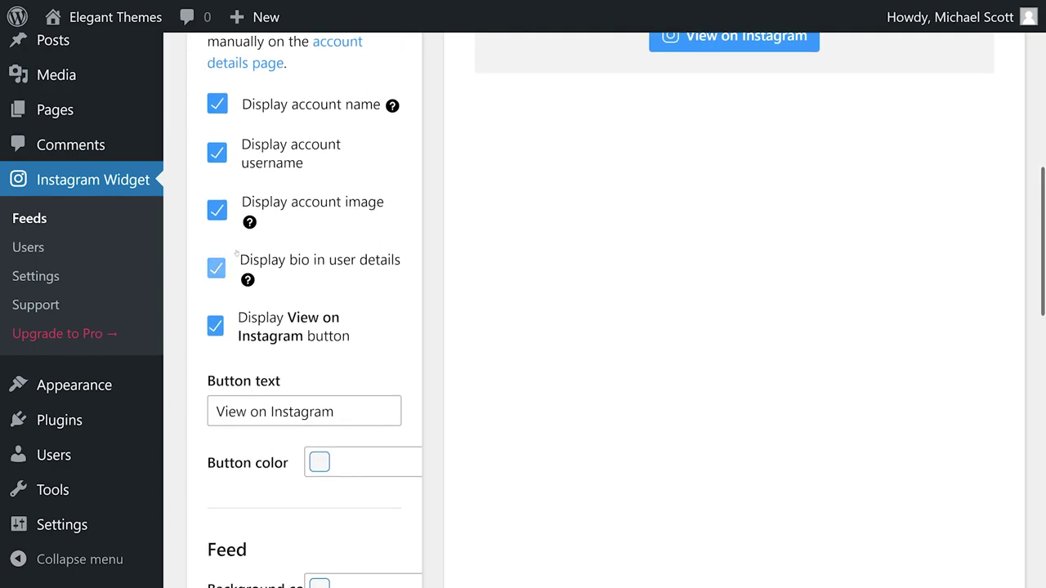
pyautogui.scroll(-4, 268, 343)
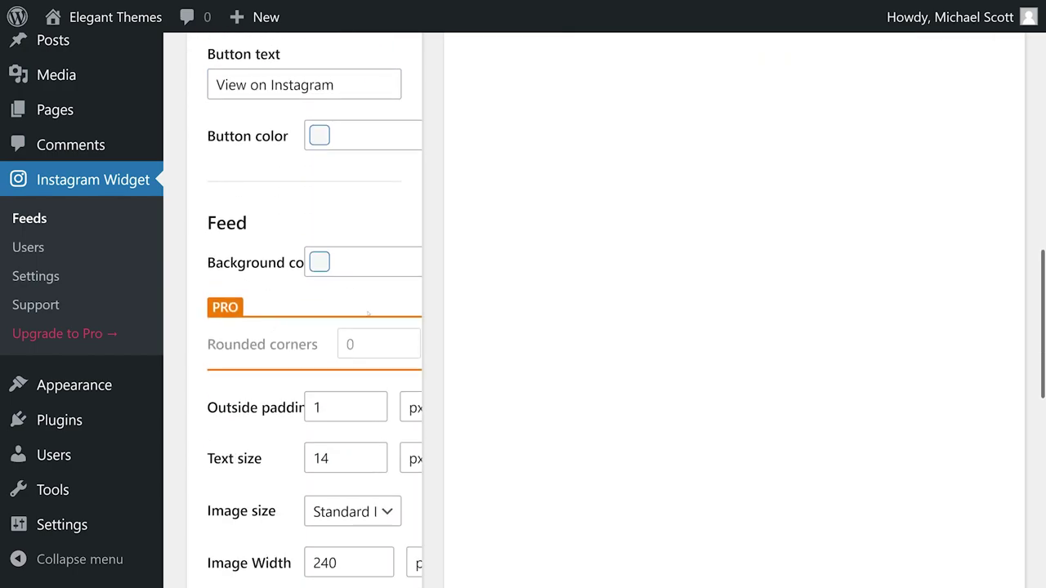
pyautogui.scroll(-4, 368, 313)
pyautogui.scroll(-3, 314, 327)
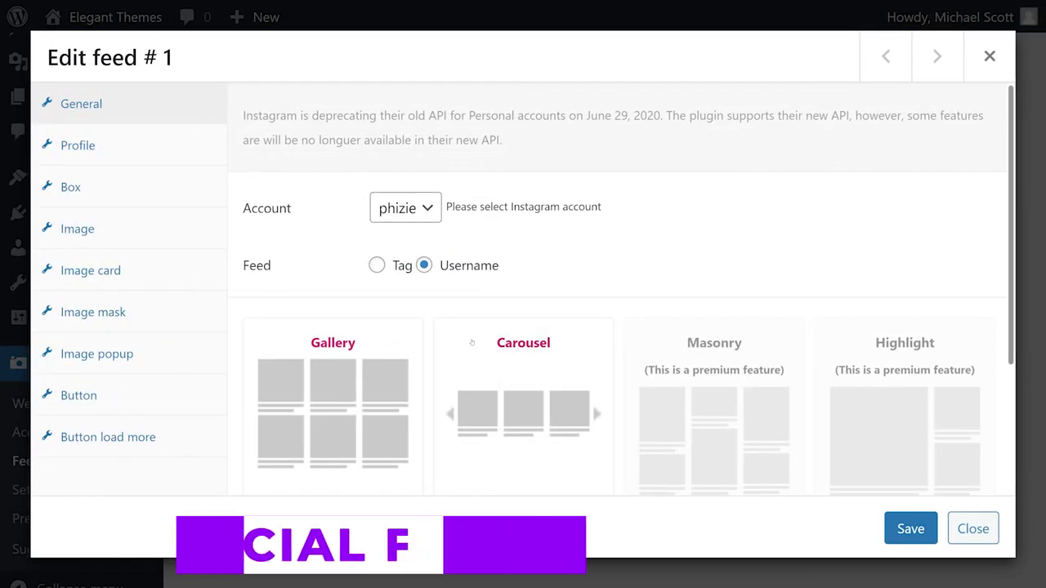
# Review the Profile, Box, Image, Image card, Image mask, Image popup and Button settings of Edit feed #1.
pyautogui.scroll(-2, 644, 263)
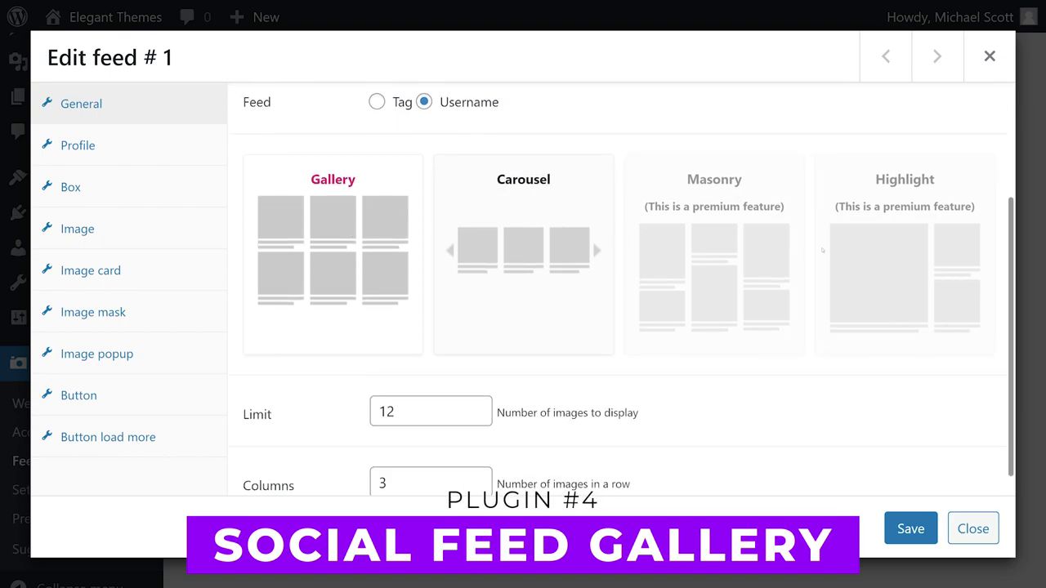
pyautogui.scroll(-1, 439, 237)
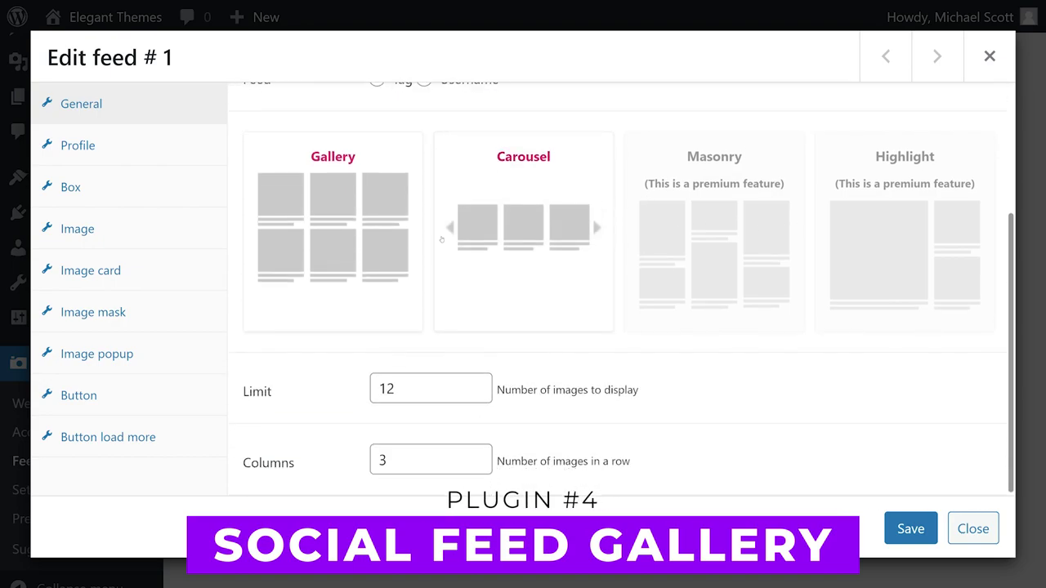
pyautogui.click(141, 128)
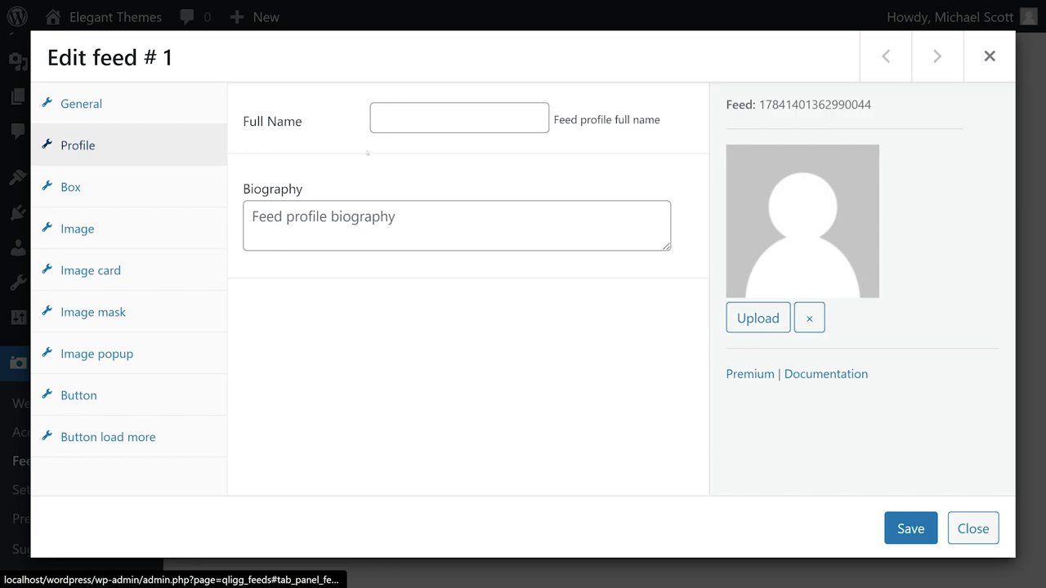
pyautogui.click(125, 203)
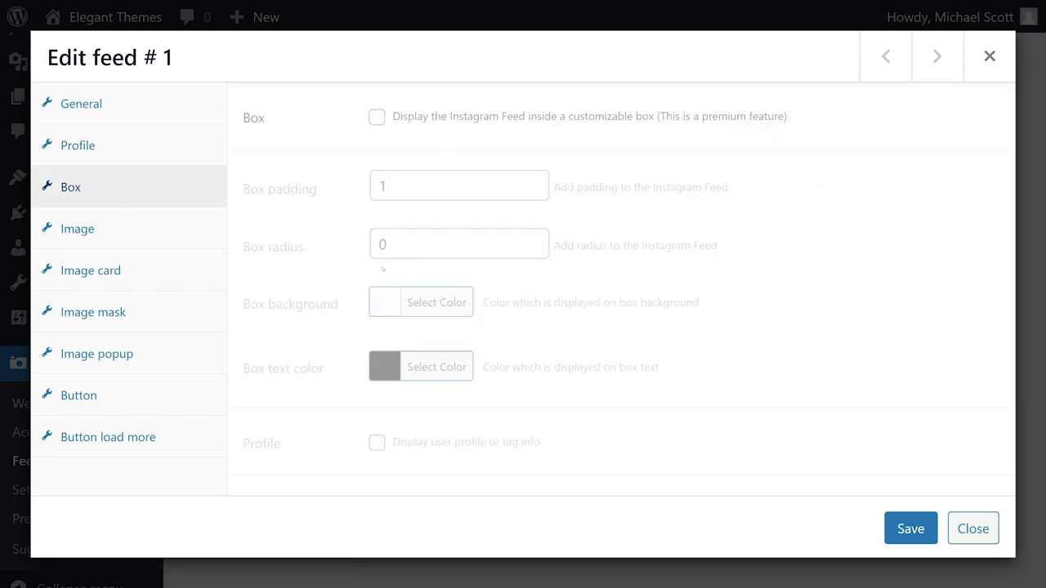
pyautogui.click(108, 237)
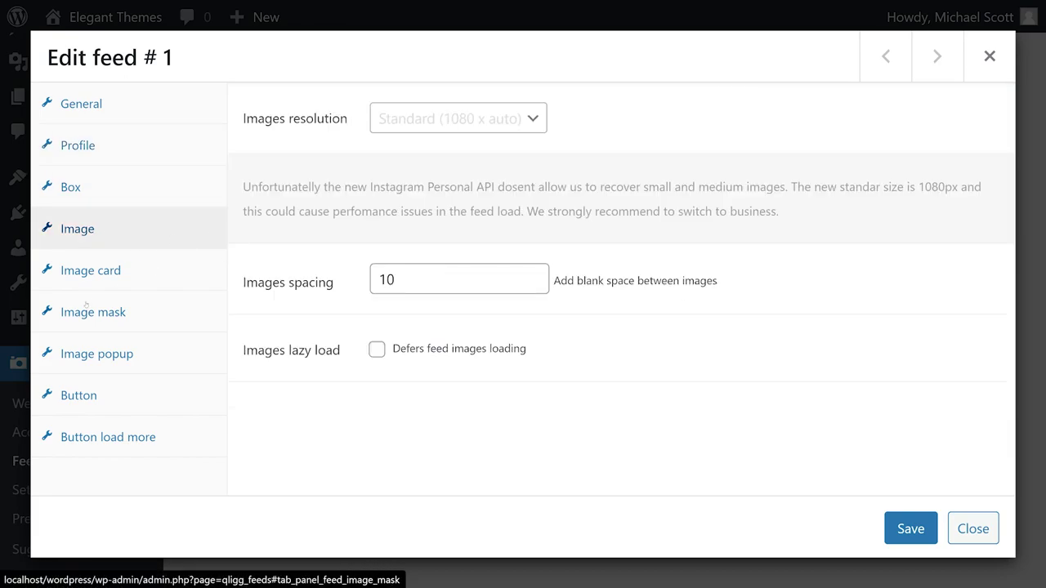
pyautogui.click(106, 263)
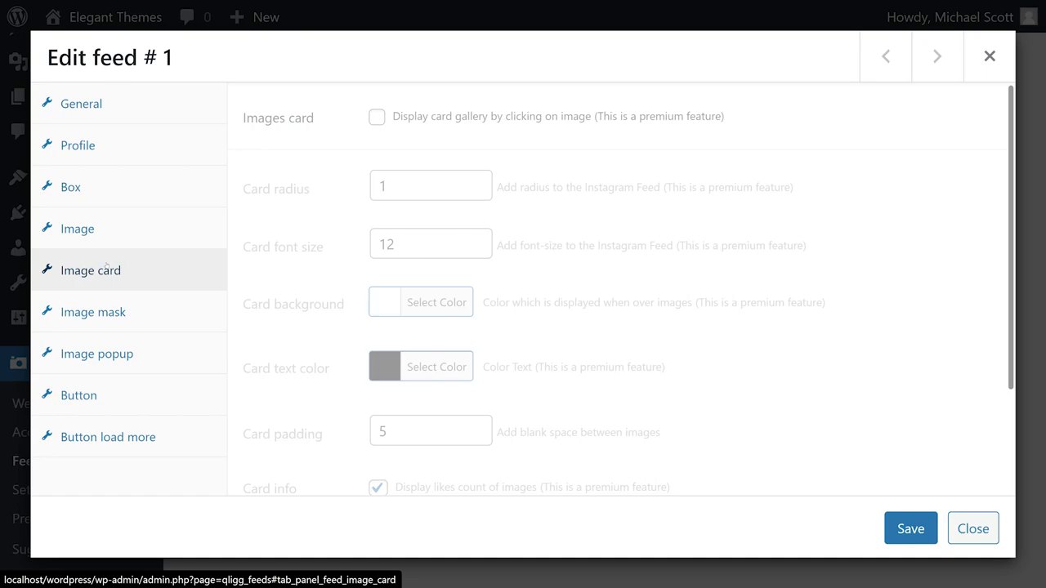
pyautogui.click(118, 325)
pyautogui.click(106, 356)
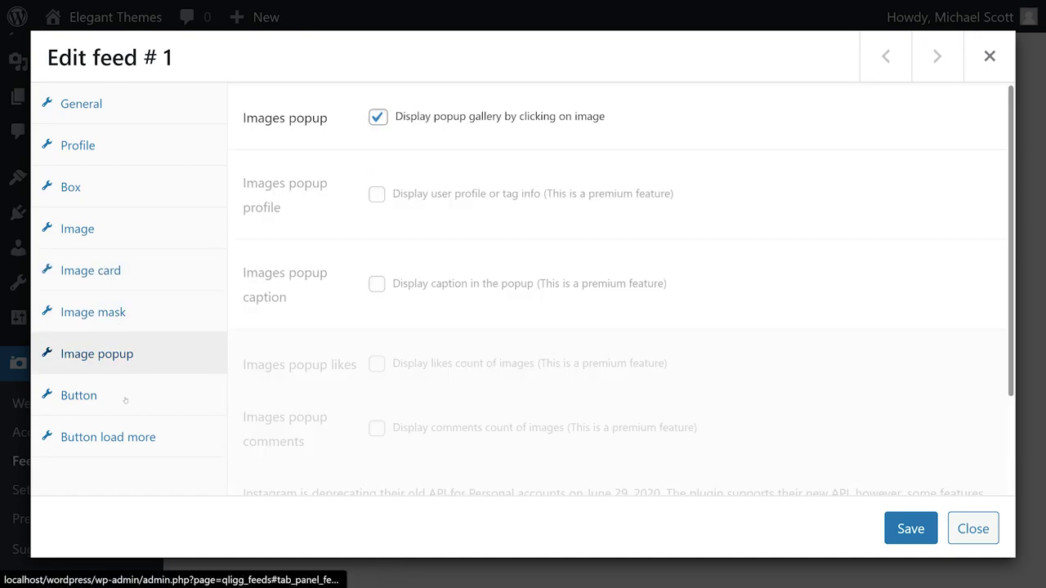
pyautogui.click(125, 400)
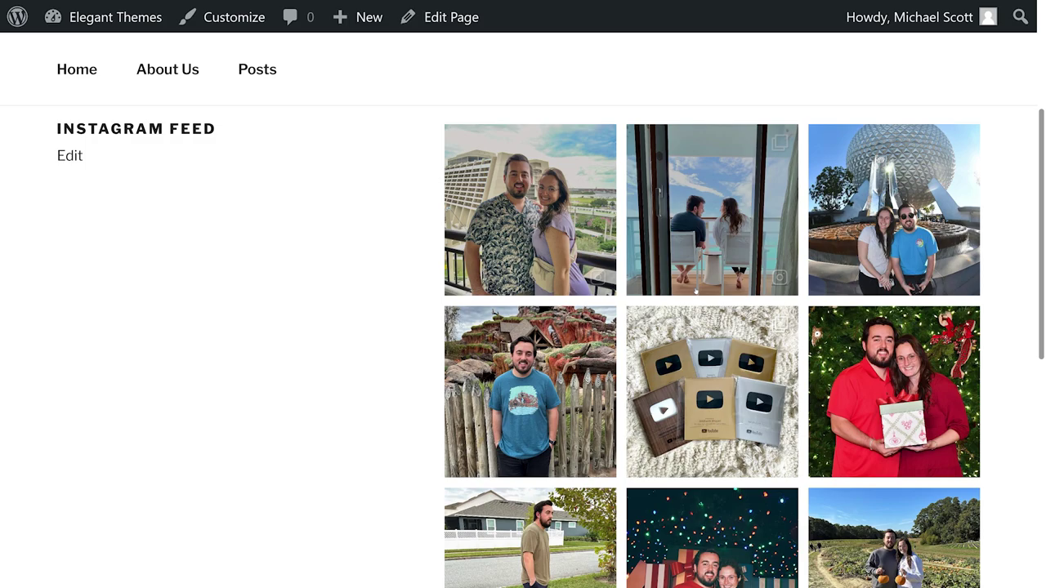
# Scroll the front-end gallery and enlarge the YouTube plaques photo in the lightbox.
pyautogui.scroll(-3, 896, 381)
pyautogui.scroll(-3, 896, 381)
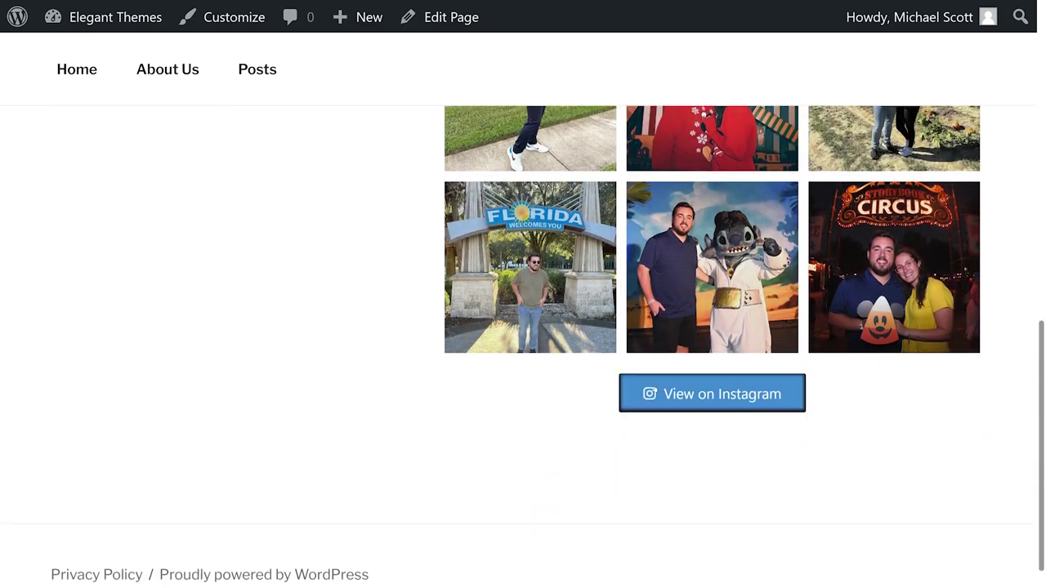
pyautogui.scroll(6, 611, 367)
pyautogui.click(686, 375)
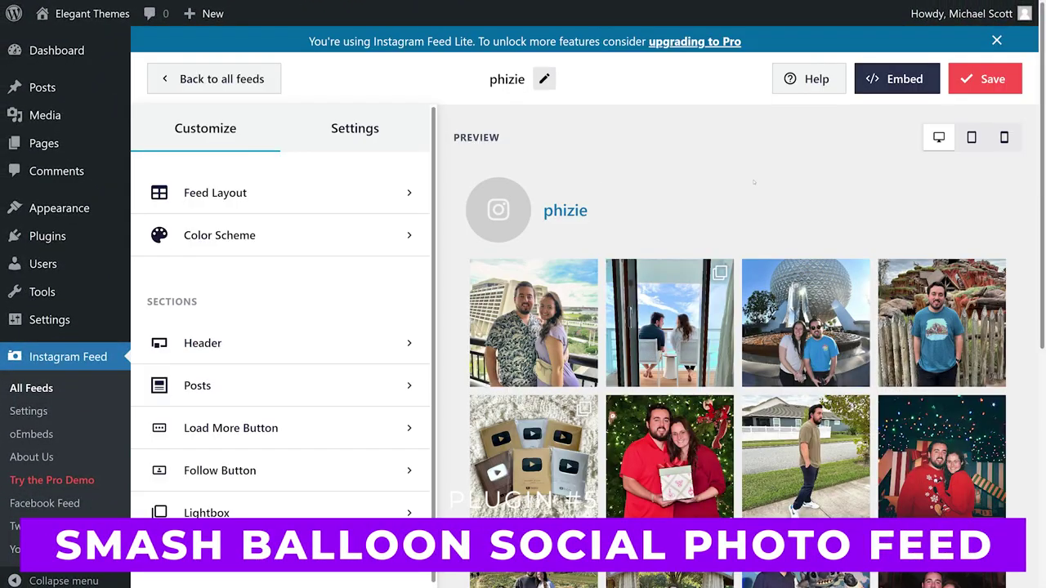
# Review the feed layout settings and switch the feed to the Light color scheme.
pyautogui.scroll(-5, 752, 171)
pyautogui.scroll(5, 752, 172)
pyautogui.click(335, 188)
pyautogui.scroll(-3, 247, 248)
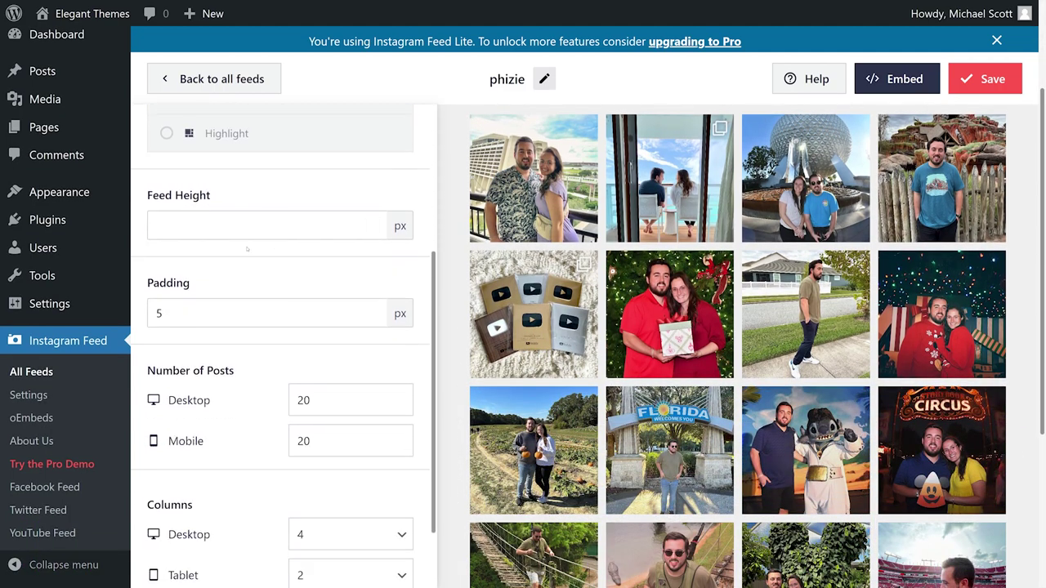
pyautogui.scroll(-2, 267, 297)
pyautogui.scroll(5, 355, 330)
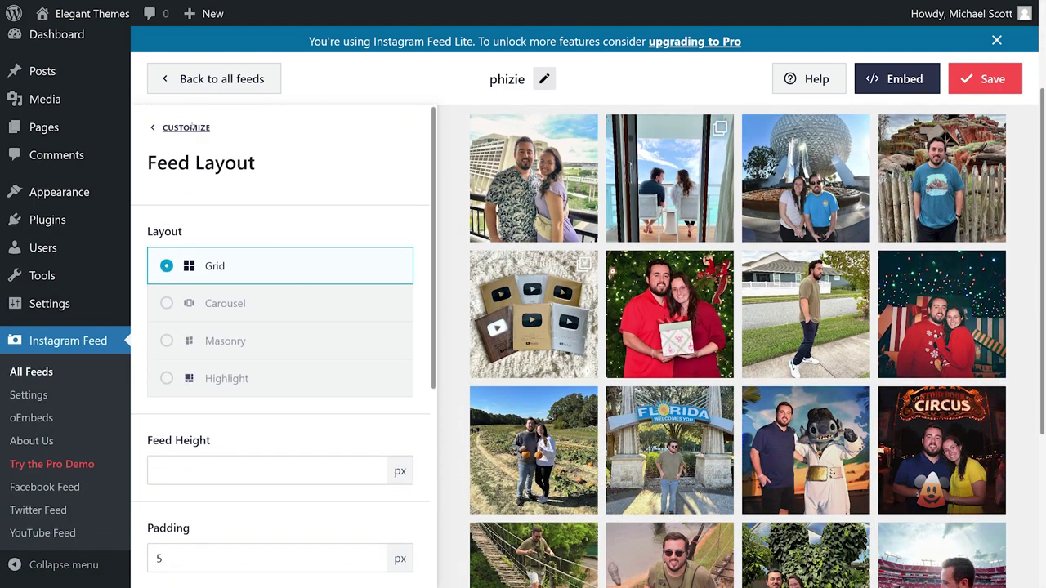
pyautogui.click(186, 127)
pyautogui.click(255, 231)
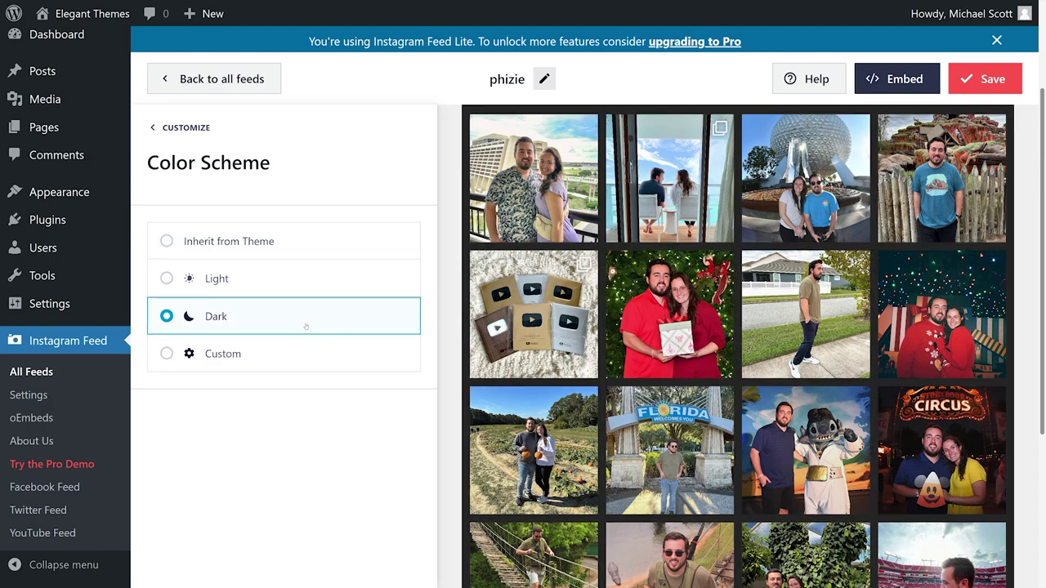
pyautogui.click(297, 285)
pyautogui.click(184, 128)
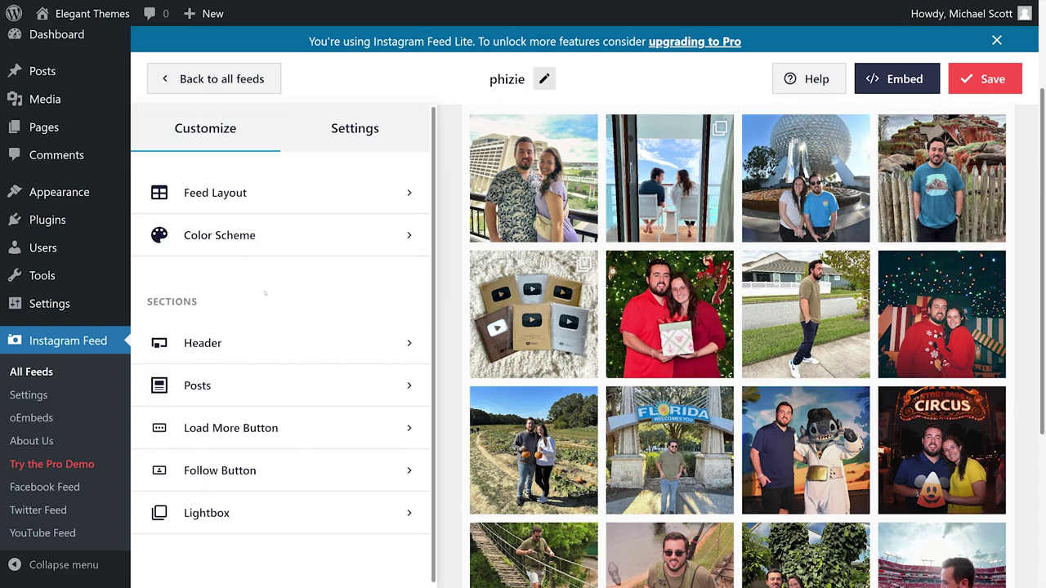
# Look through the feed header settings.
pyautogui.click(293, 344)
pyautogui.scroll(-3, 302, 252)
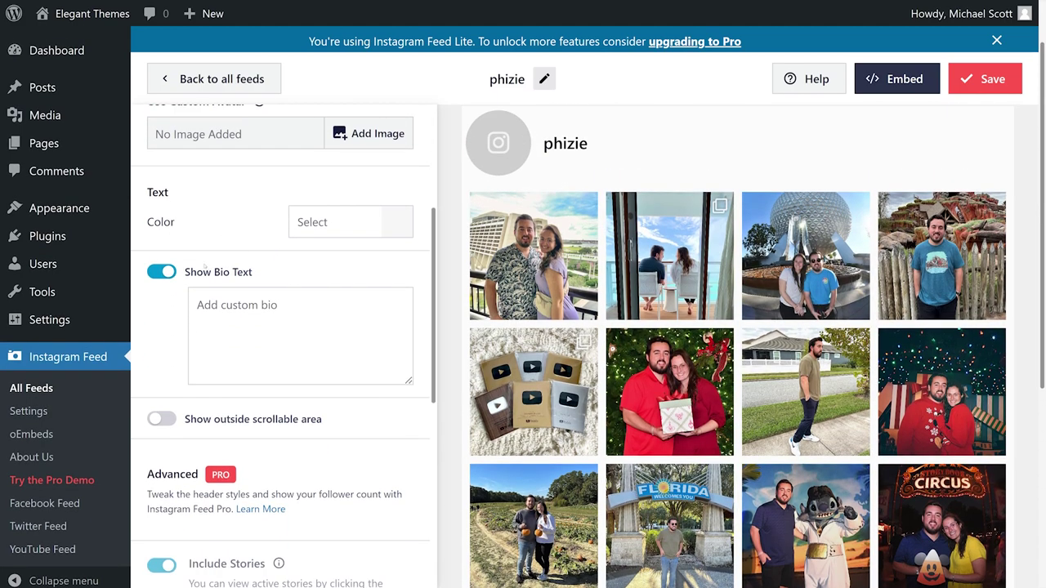
pyautogui.scroll(-2, 354, 316)
pyautogui.scroll(-2, 323, 412)
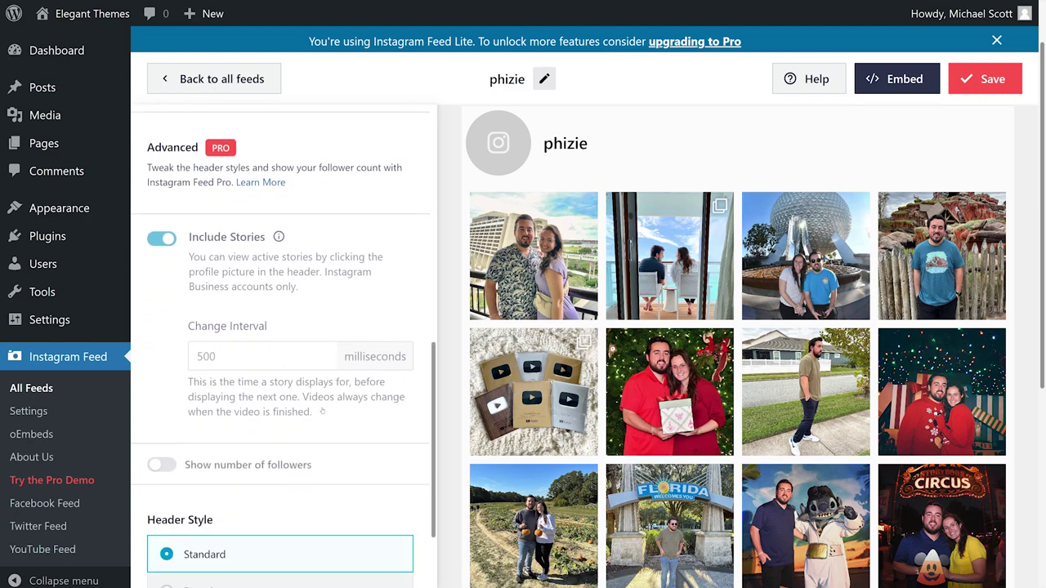
pyautogui.scroll(-2, 202, 417)
pyautogui.scroll(8, 332, 434)
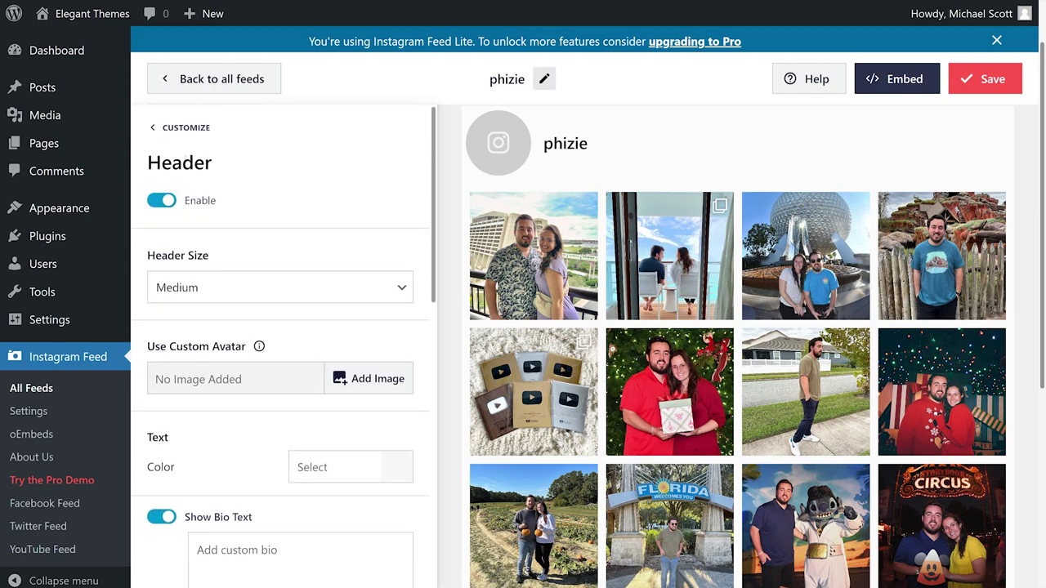
pyautogui.click(182, 131)
# Check the Posts section's Images and Videos resolution settings.
pyautogui.click(271, 384)
pyautogui.scroll(-1, 282, 368)
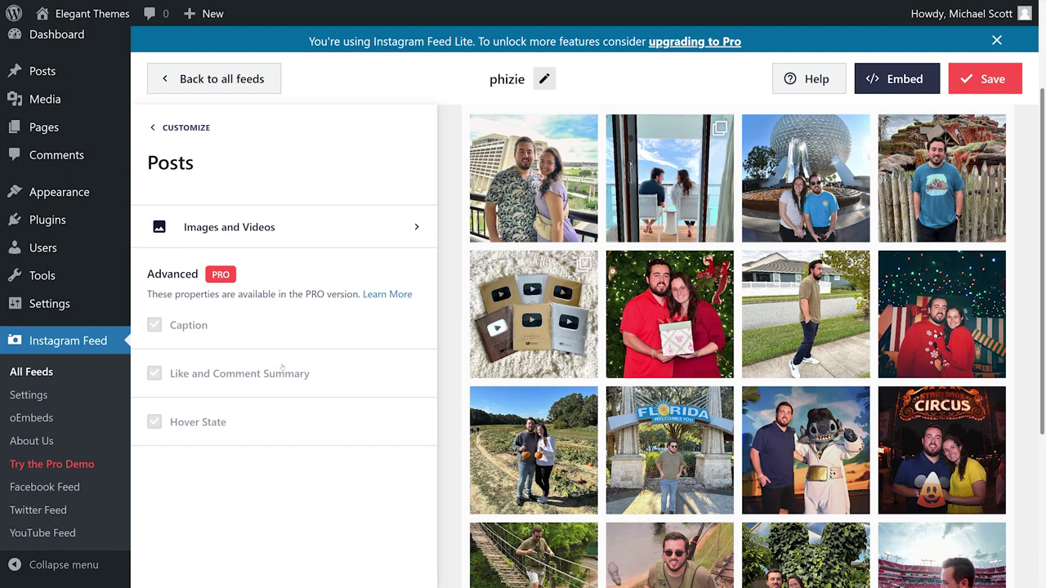
pyautogui.click(259, 231)
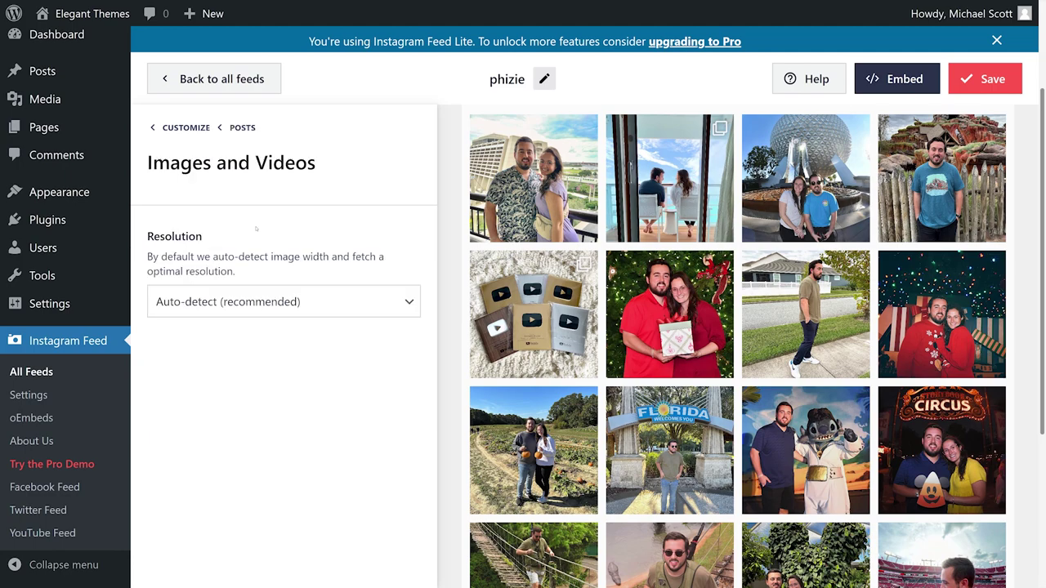
pyautogui.click(181, 128)
# Toggle the Load More button off and back on, leaving it enabled.
pyautogui.click(244, 414)
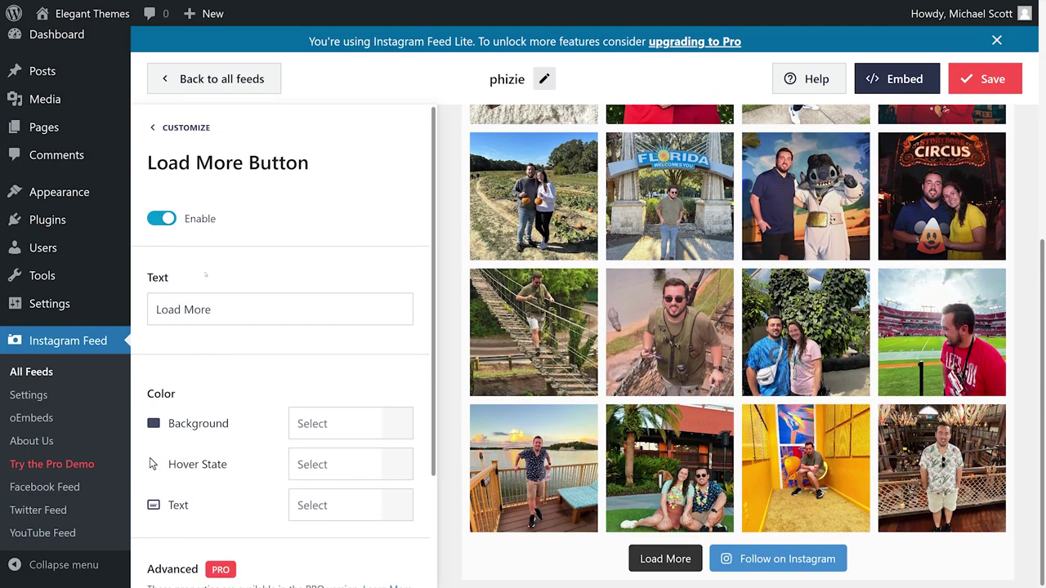
pyautogui.click(161, 218)
pyautogui.click(161, 218)
pyautogui.scroll(-2, 278, 367)
pyautogui.scroll(2, 278, 368)
pyautogui.click(182, 127)
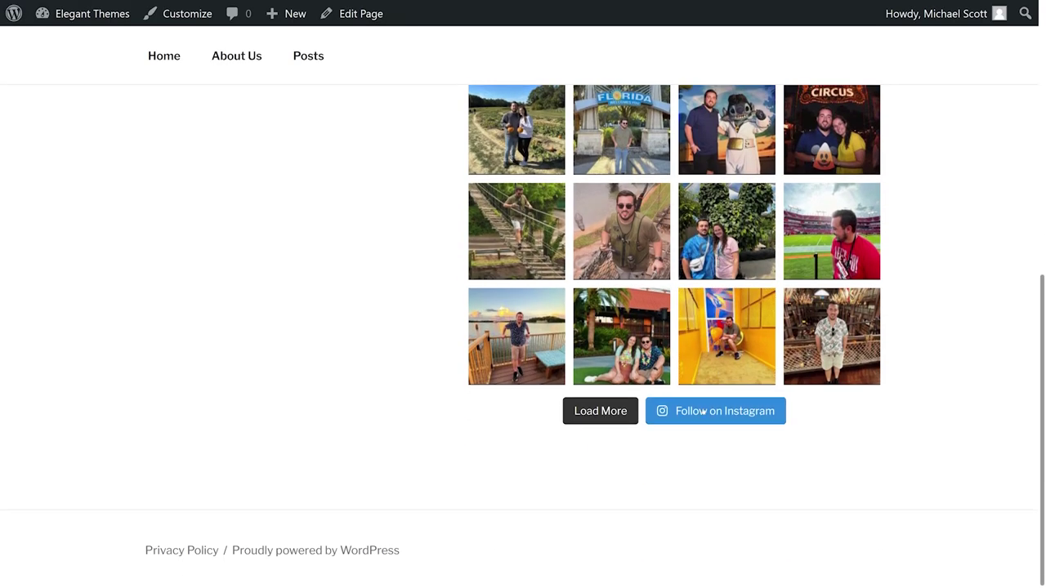
# Load more photos into the live feed with Load More and scroll through the new ones.
pyautogui.click(600, 411)
pyautogui.scroll(-2, 391, 379)
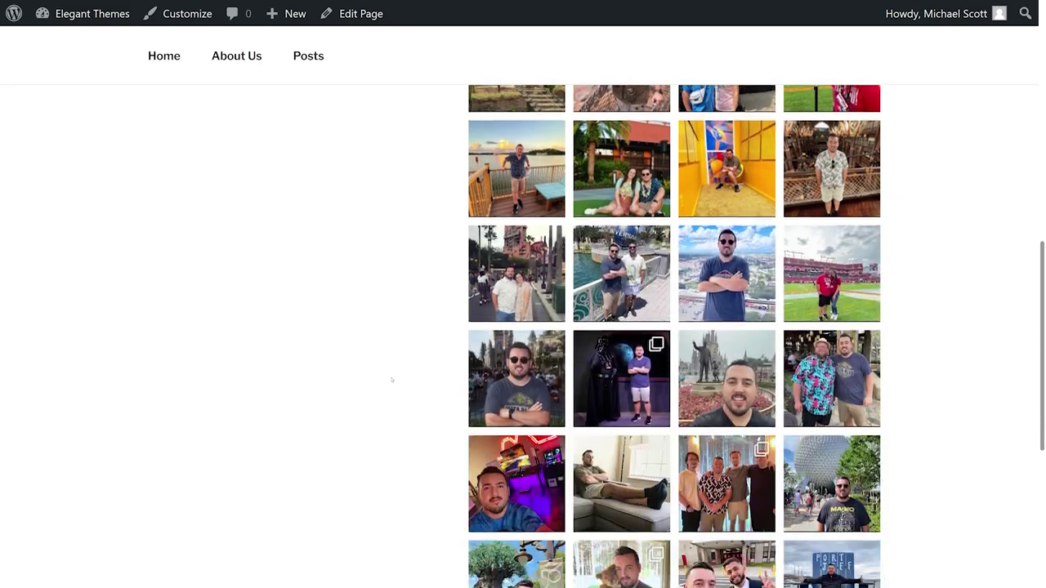
pyautogui.scroll(-4, 391, 379)
pyautogui.scroll(2, 431, 392)
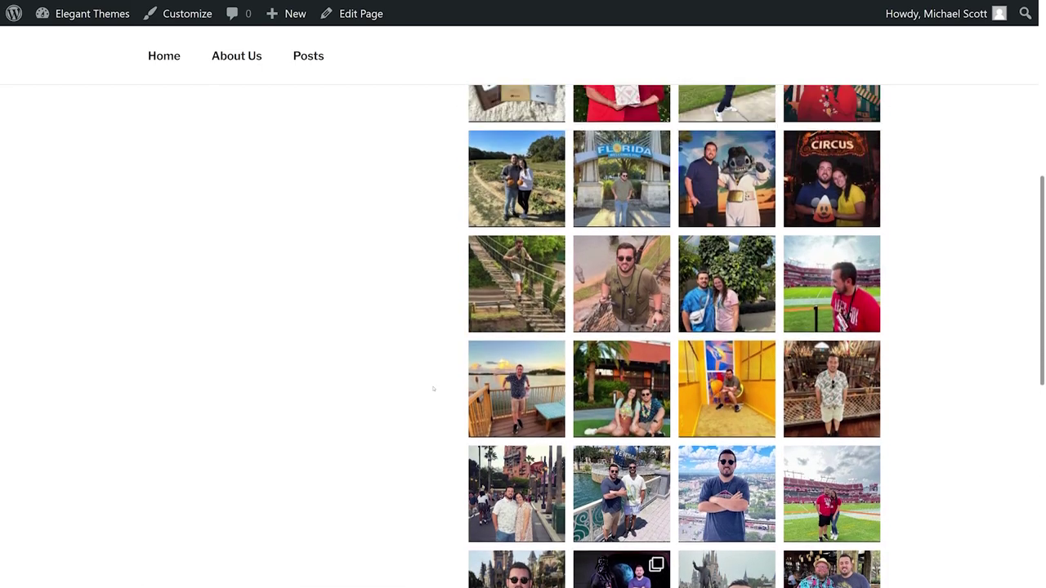
pyautogui.scroll(10, 434, 389)
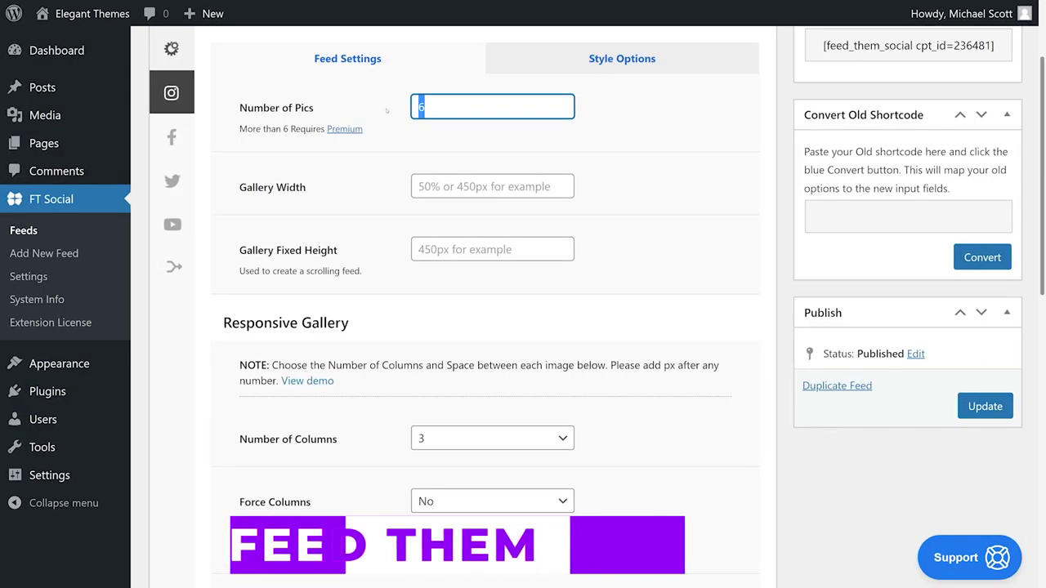
# Enter 24 as the number of pictures to show and review the feed settings.
pyautogui.write('24')
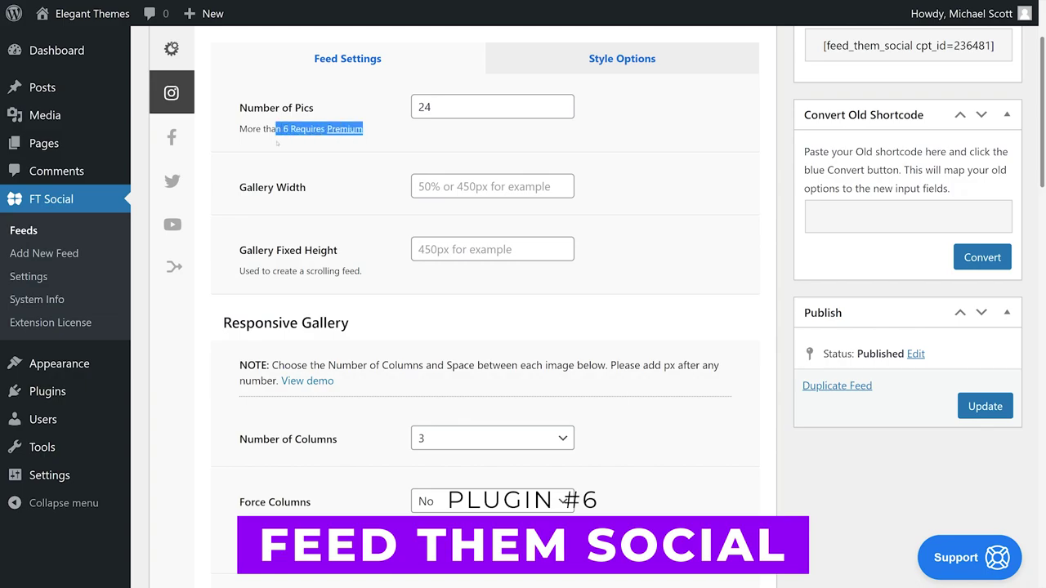
pyautogui.click(479, 107)
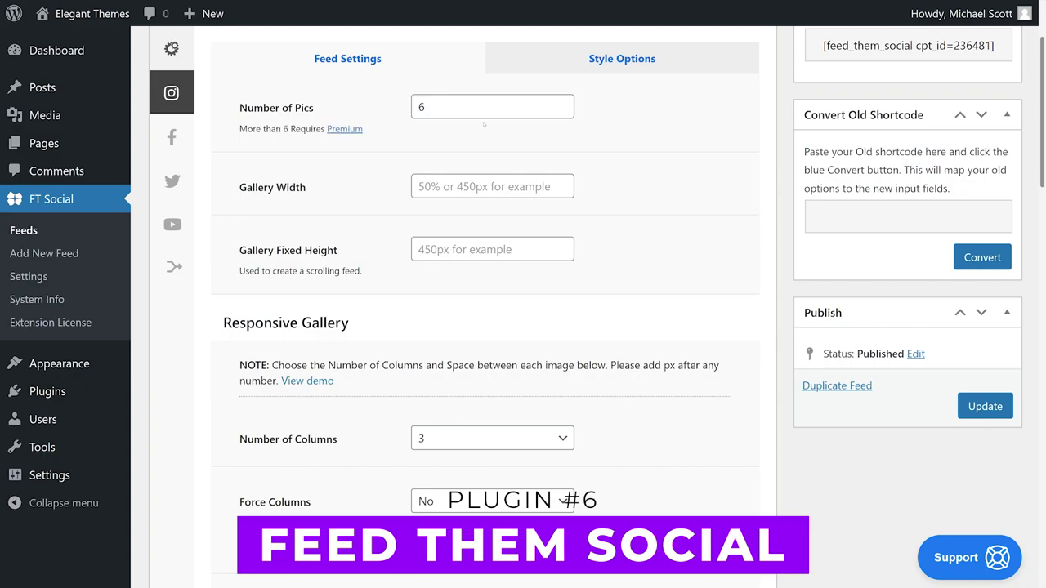
pyautogui.scroll(-5, 484, 124)
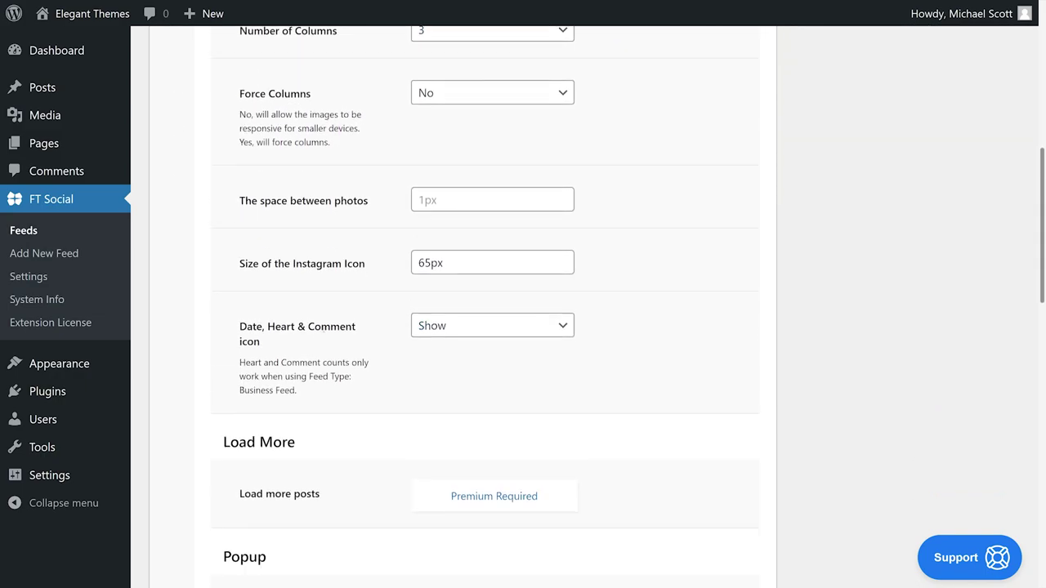
pyautogui.scroll(-6, 497, 368)
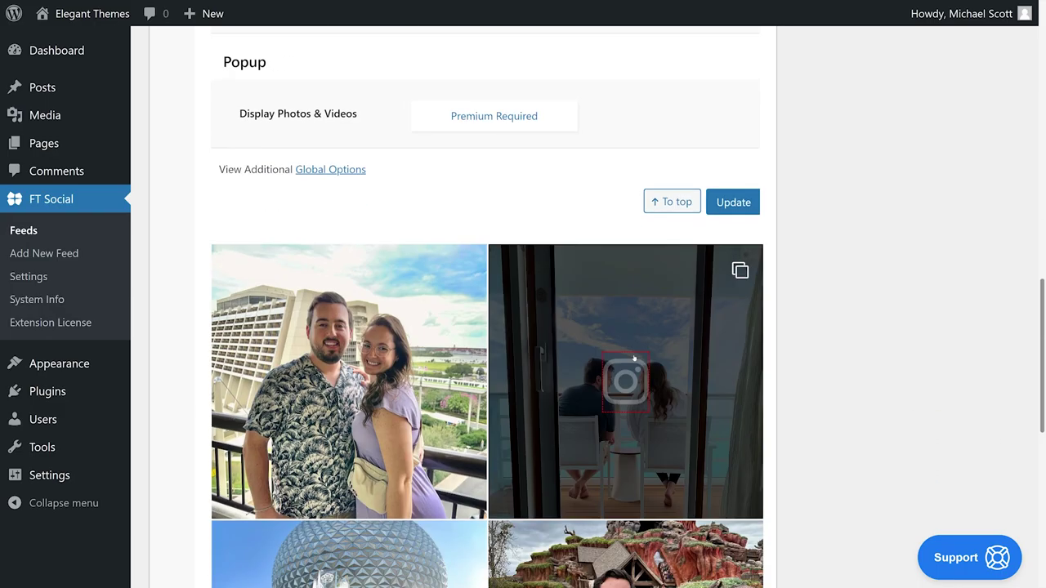
pyautogui.scroll(-7, 634, 357)
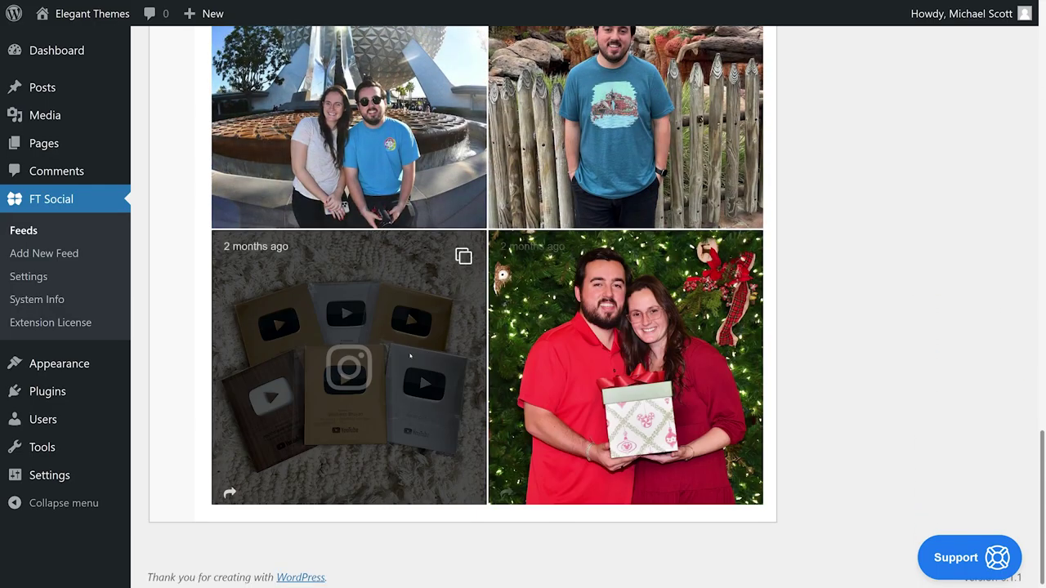
pyautogui.scroll(8, 640, 437)
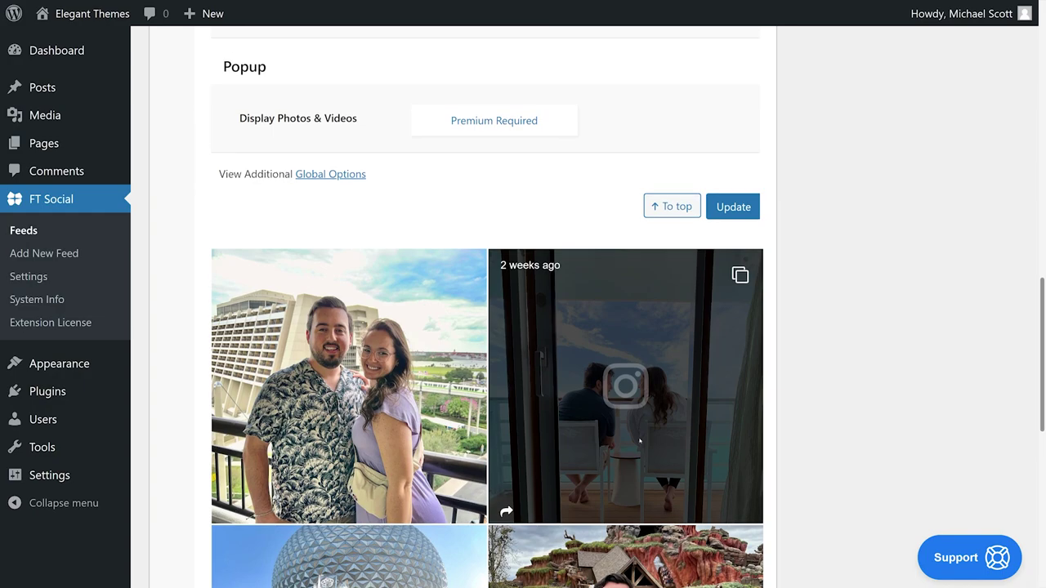
pyautogui.scroll(12, 641, 435)
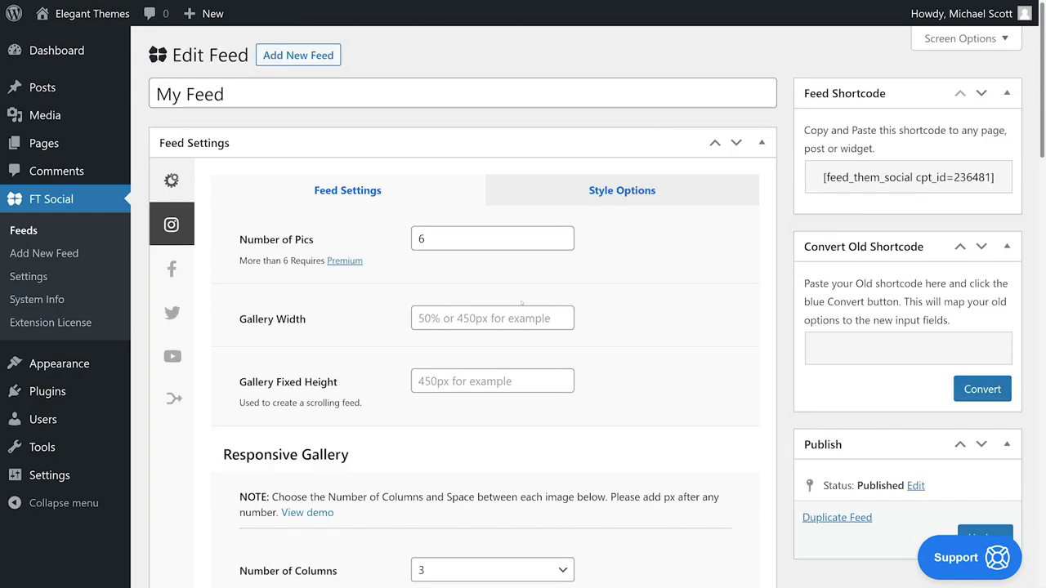
# In Style Options, set Show Follow Button to Yes and review the button placement choices.
pyautogui.click(706, 204)
pyautogui.click(556, 239)
pyautogui.click(556, 270)
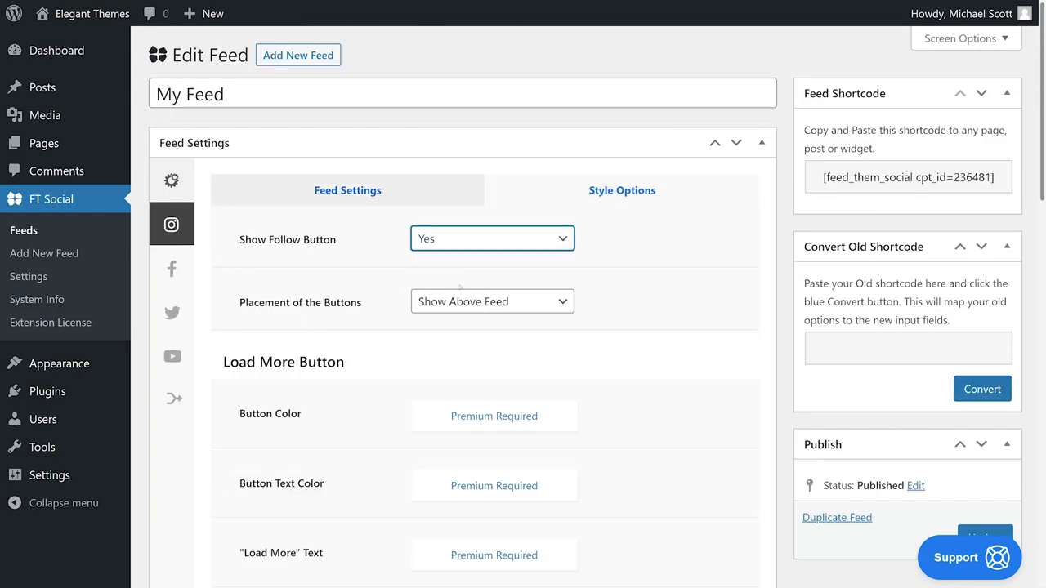
pyautogui.click(562, 301)
pyautogui.scroll(-3, 588, 303)
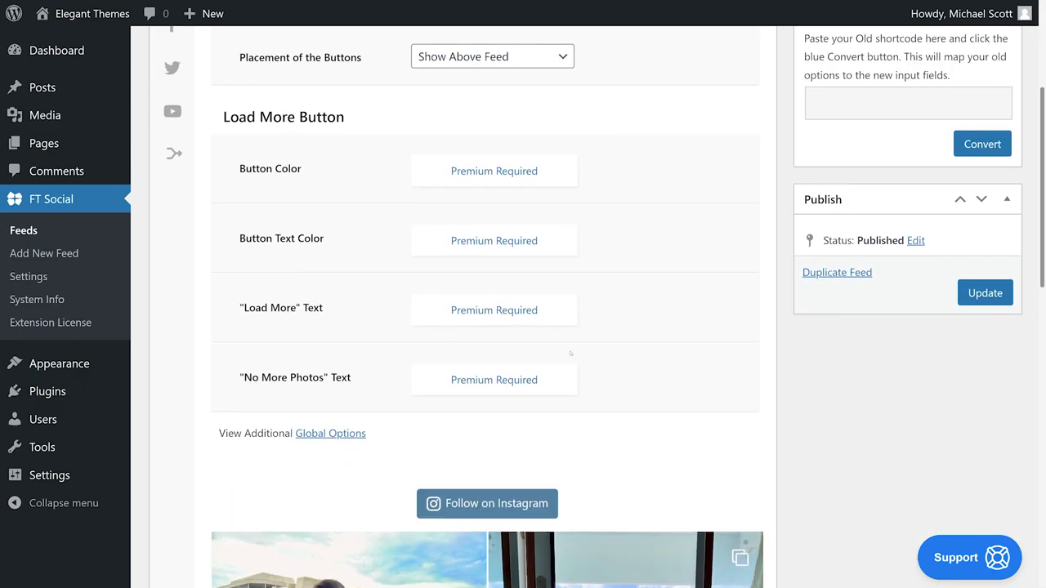
pyautogui.scroll(-2, 563, 351)
pyautogui.scroll(-5, 523, 343)
pyautogui.scroll(10, 523, 343)
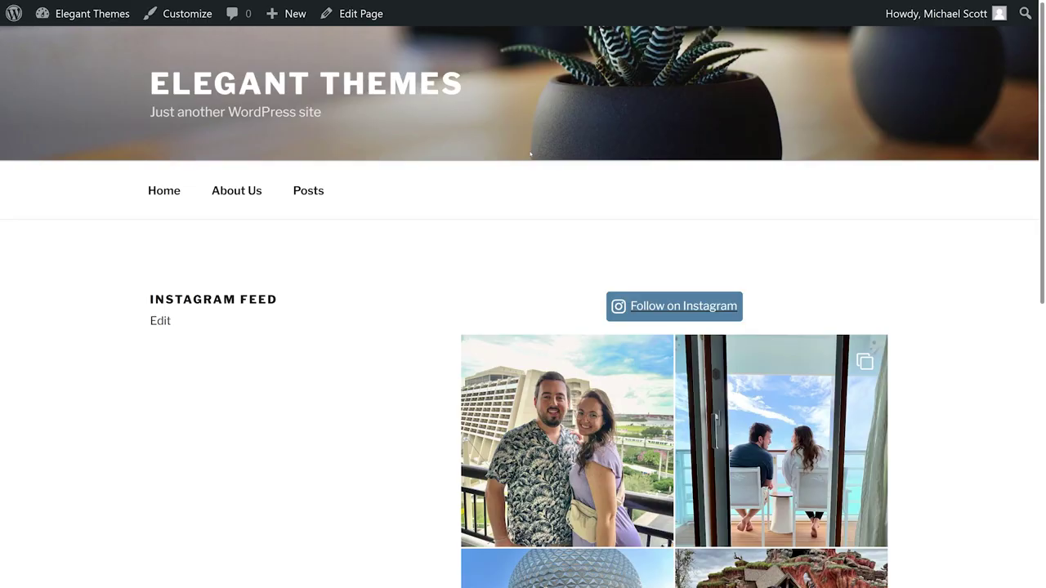
pyautogui.scroll(-4, 516, 168)
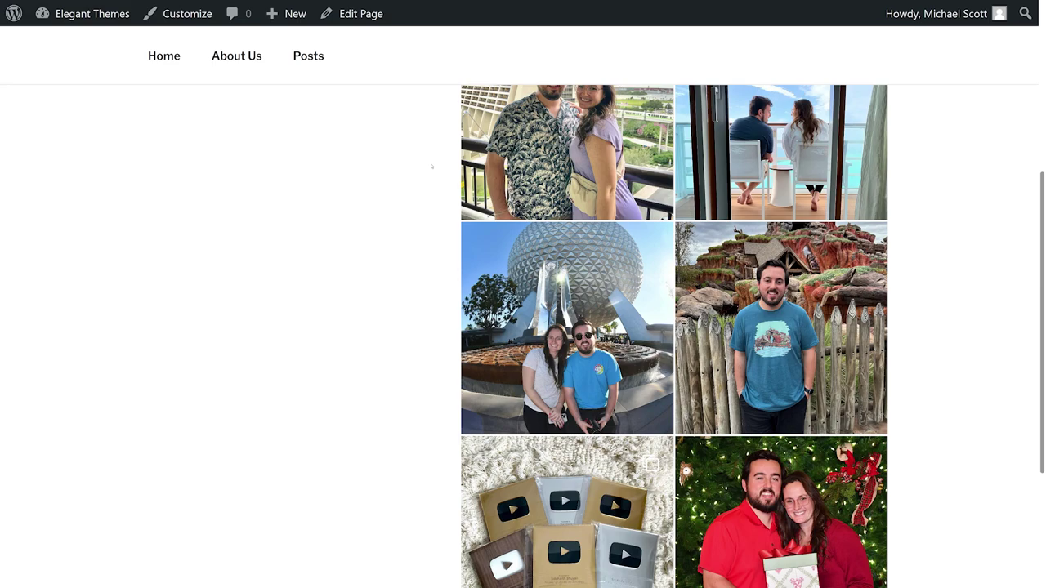
pyautogui.scroll(-3, 859, 306)
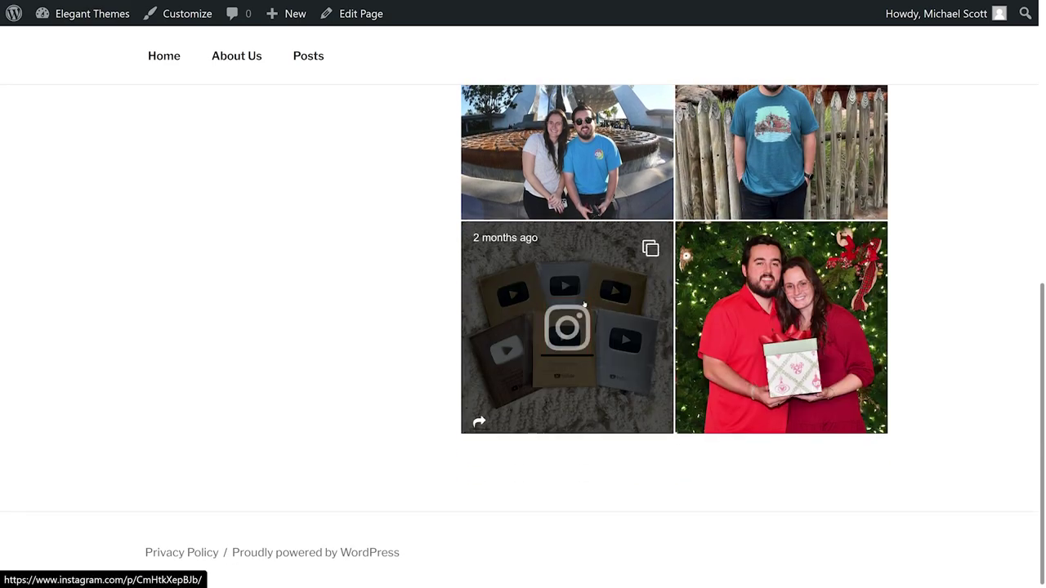
pyautogui.scroll(5, 572, 327)
pyautogui.scroll(-4, 907, 326)
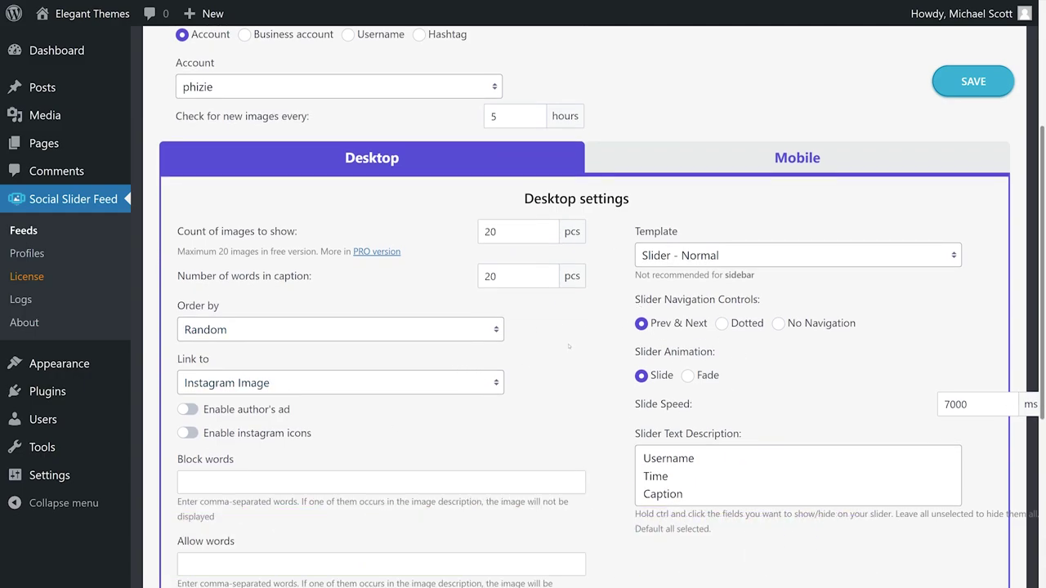
# Keep the Slider - Normal template and photos linking to the Instagram image.
pyautogui.click(647, 261)
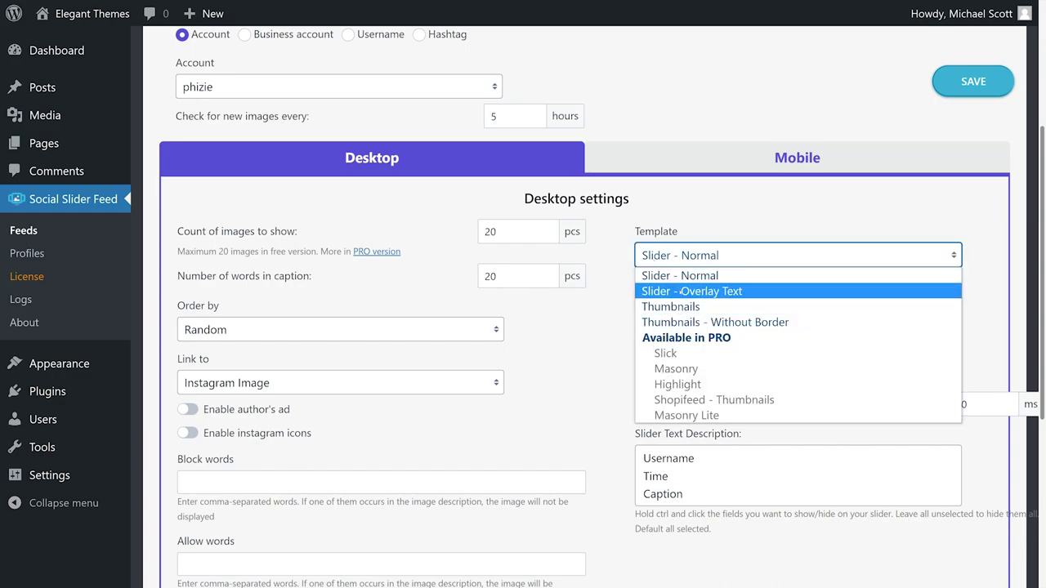
pyautogui.click(551, 339)
pyautogui.scroll(-2, 551, 339)
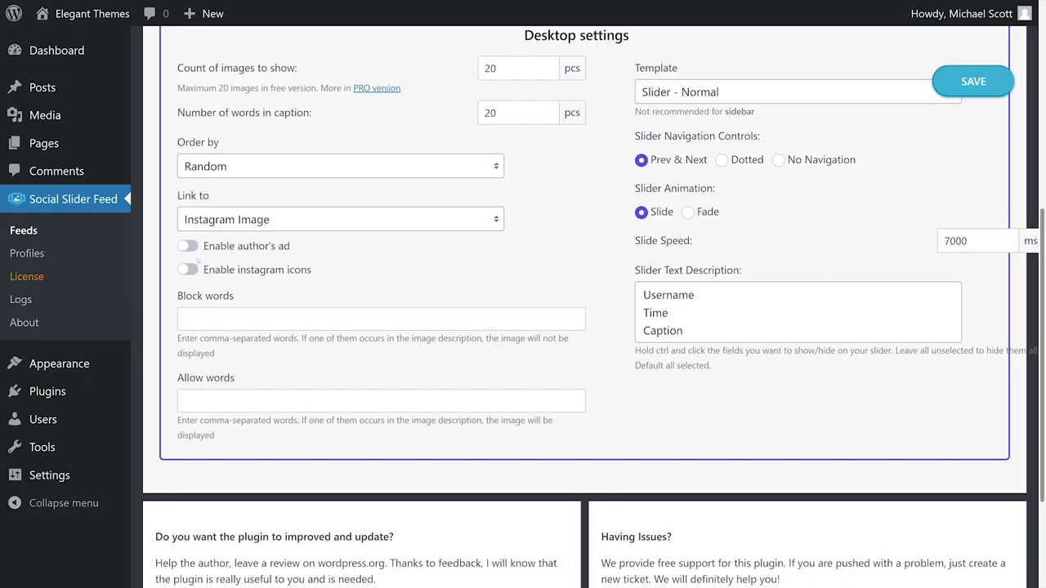
pyautogui.click(256, 220)
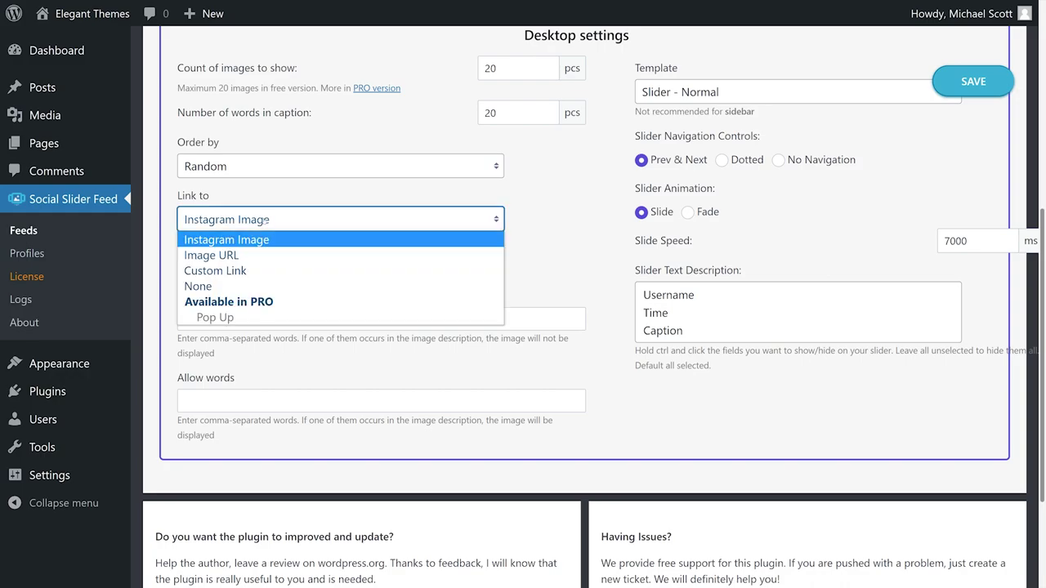
pyautogui.click(265, 221)
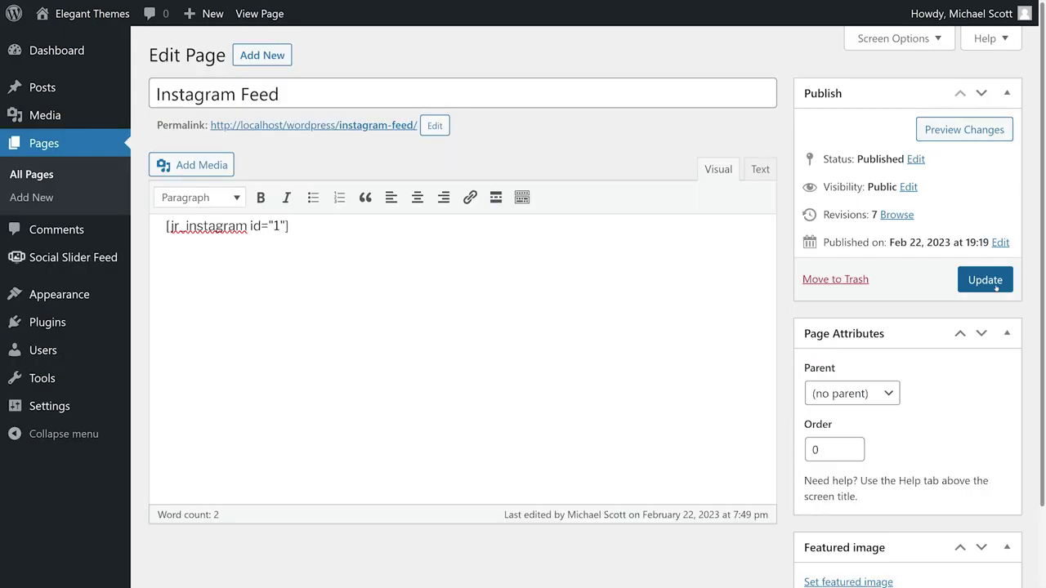
# Update the Instagram Feed page and advance the slider three photos.
pyautogui.click(982, 344)
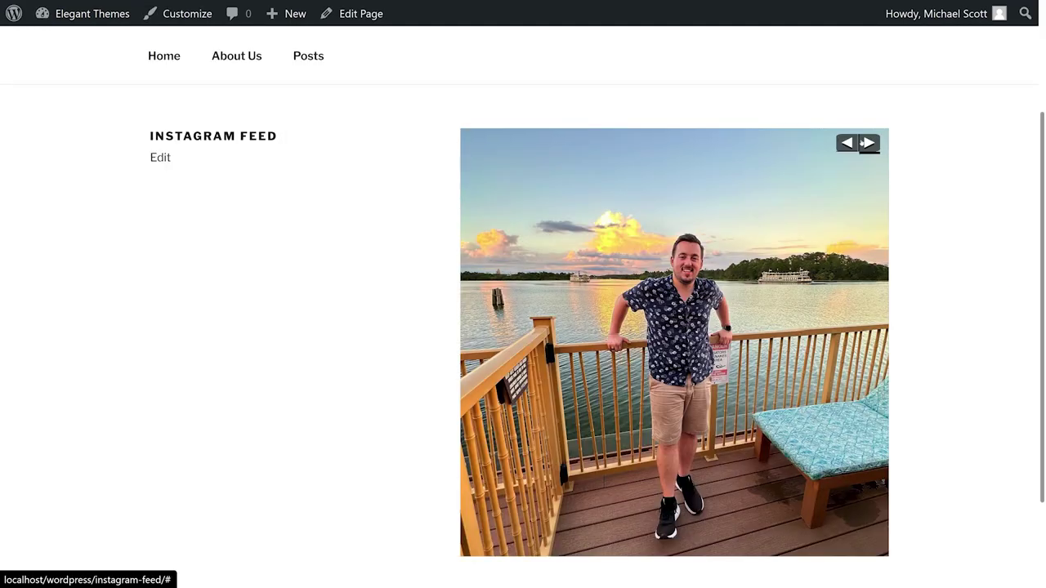
pyautogui.click(866, 144)
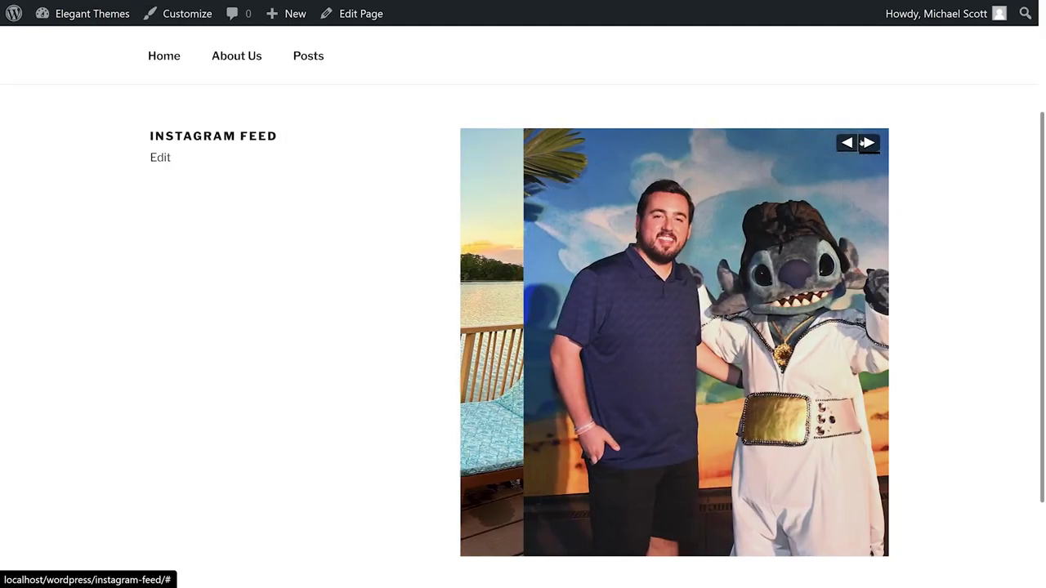
pyautogui.click(867, 144)
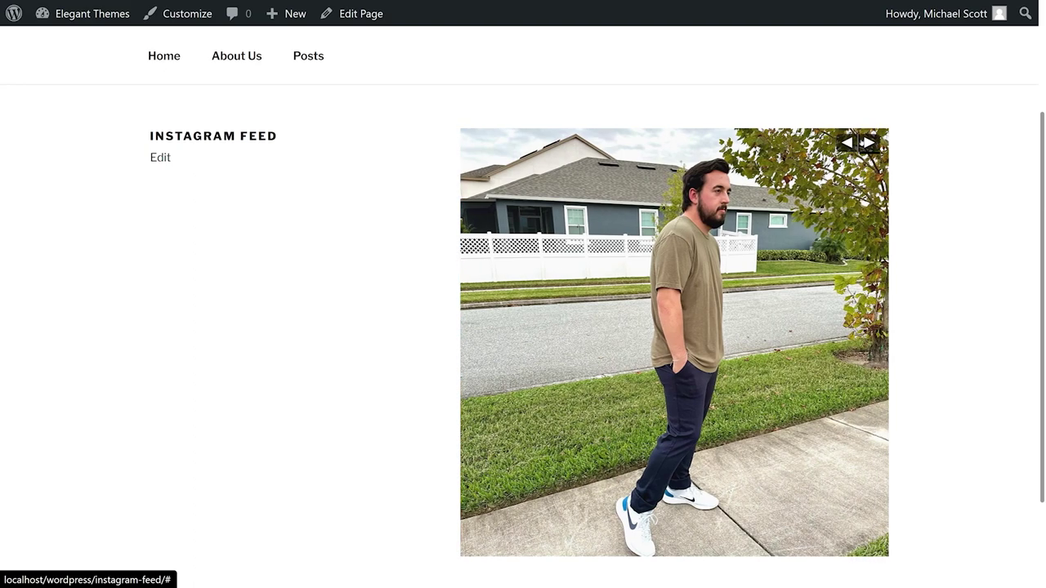
pyautogui.click(867, 143)
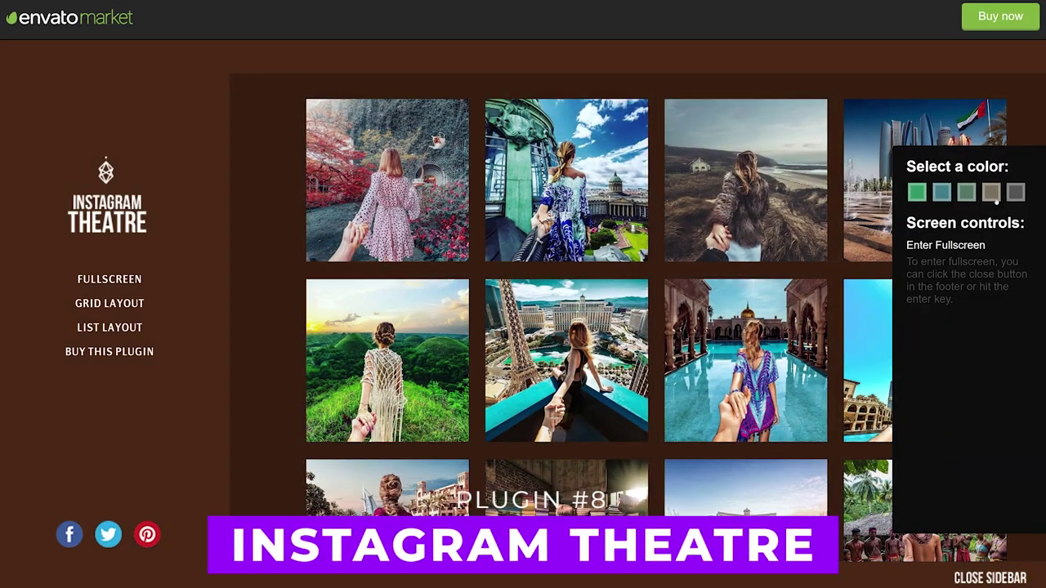
# Switch the demo theme to green, then dark grey, and browse photos in the lightbox.
pyautogui.click(968, 194)
pyautogui.click(1018, 192)
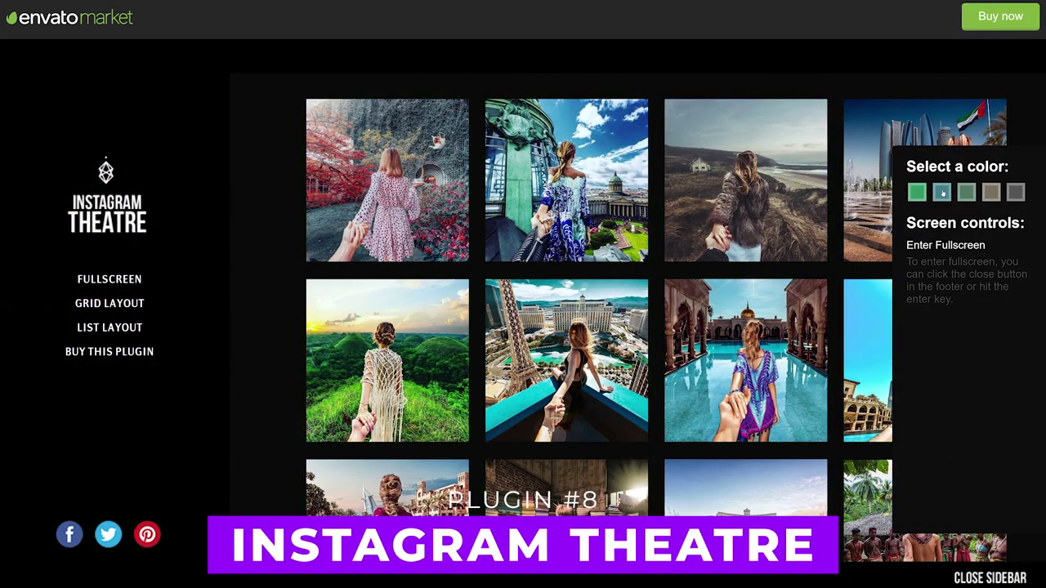
pyautogui.scroll(-8, 819, 411)
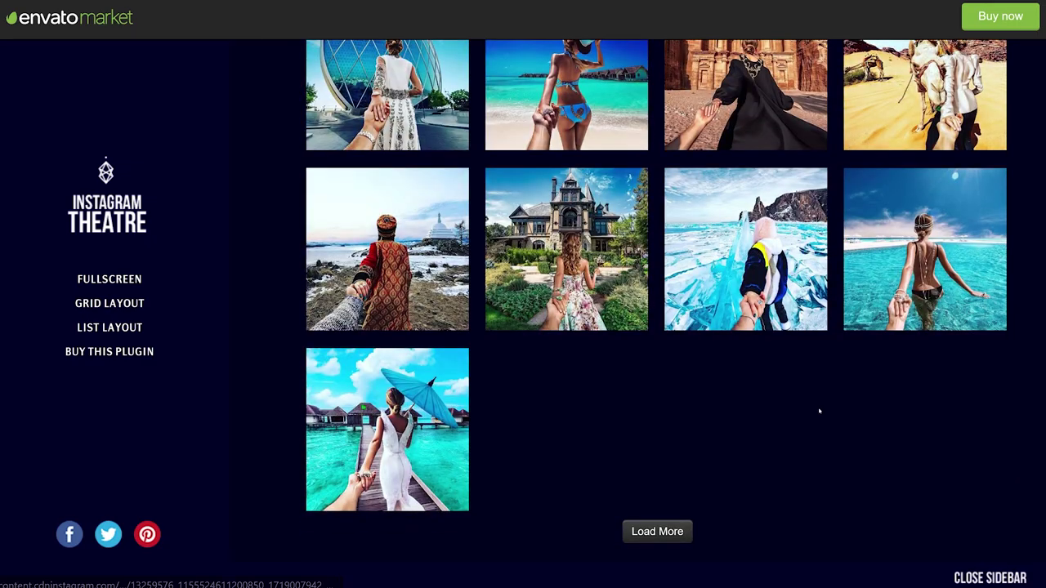
pyautogui.scroll(-4, 817, 368)
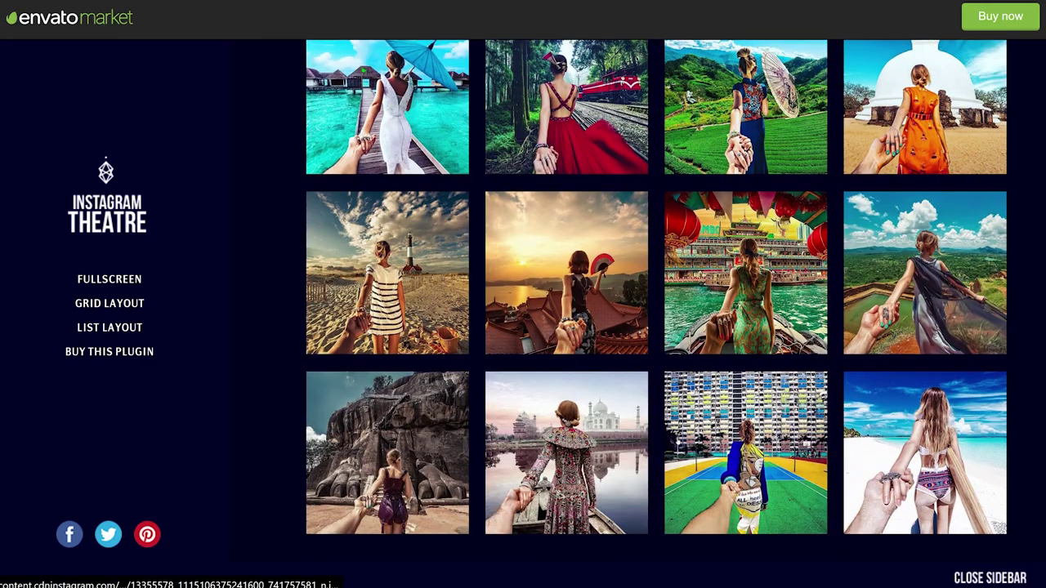
pyautogui.click(567, 271)
pyautogui.press('Right')
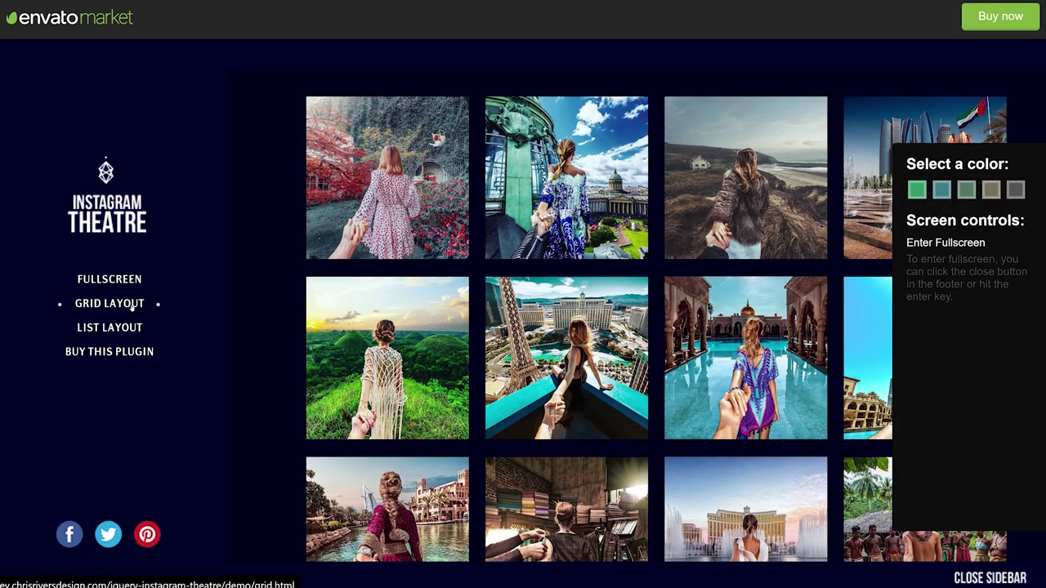
# View the demo photos fullscreen, then switch to LIST LAYOUT and scroll through it.
pyautogui.click(133, 279)
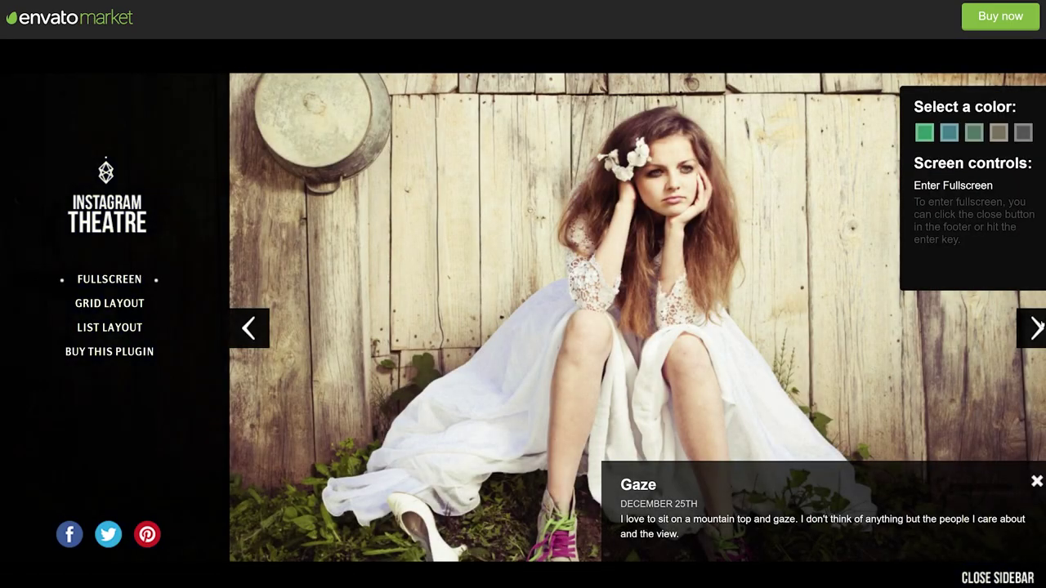
pyautogui.click(1036, 328)
pyautogui.click(1036, 328)
pyautogui.click(131, 328)
pyautogui.scroll(-10, 897, 422)
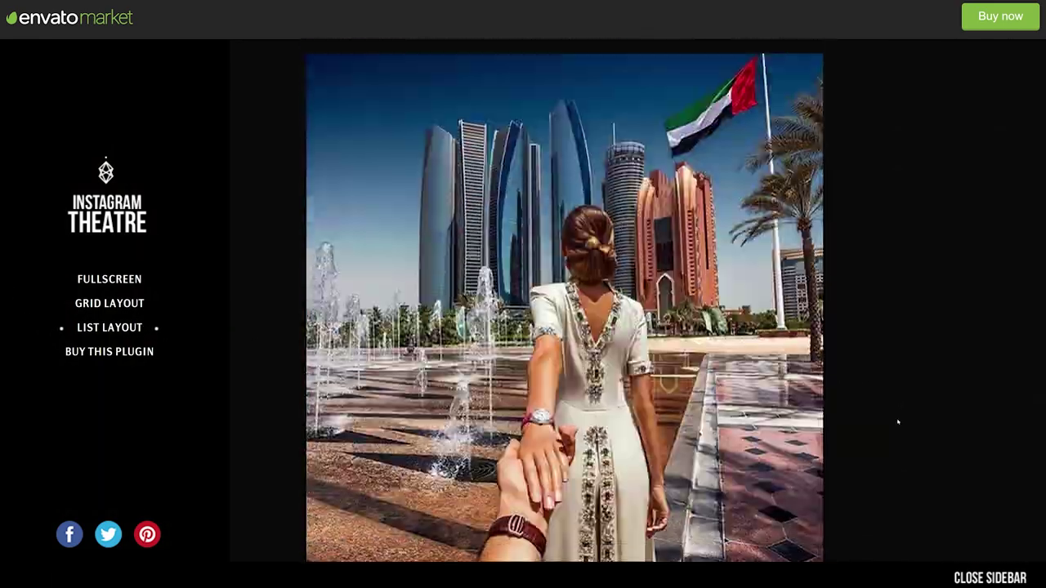
pyautogui.scroll(-10, 897, 422)
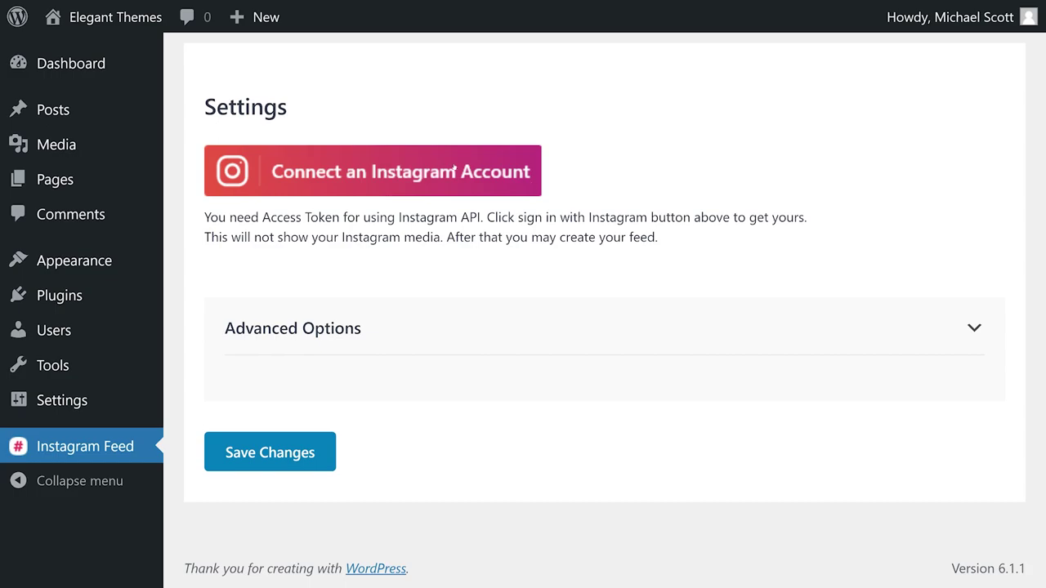
# Connect the personal Instagram profile, allow plugin access, and scroll to the Accounts list.
pyautogui.click(373, 172)
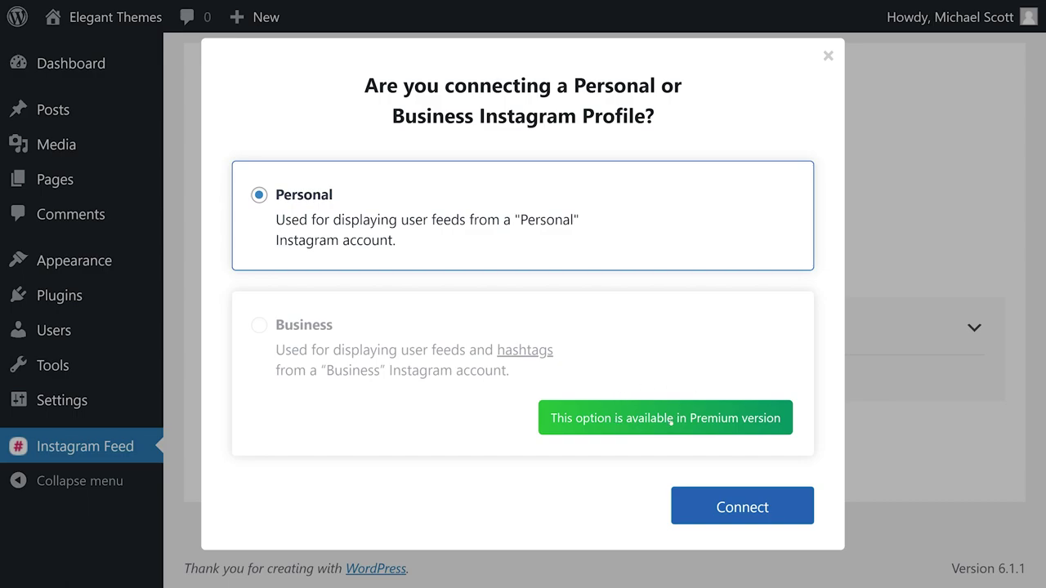
pyautogui.click(741, 507)
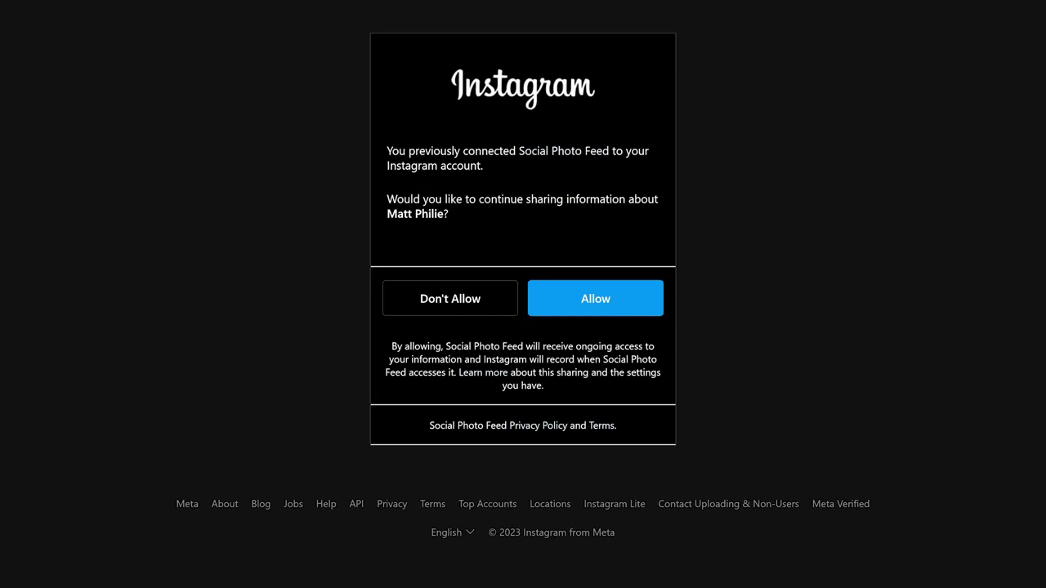
pyautogui.click(618, 301)
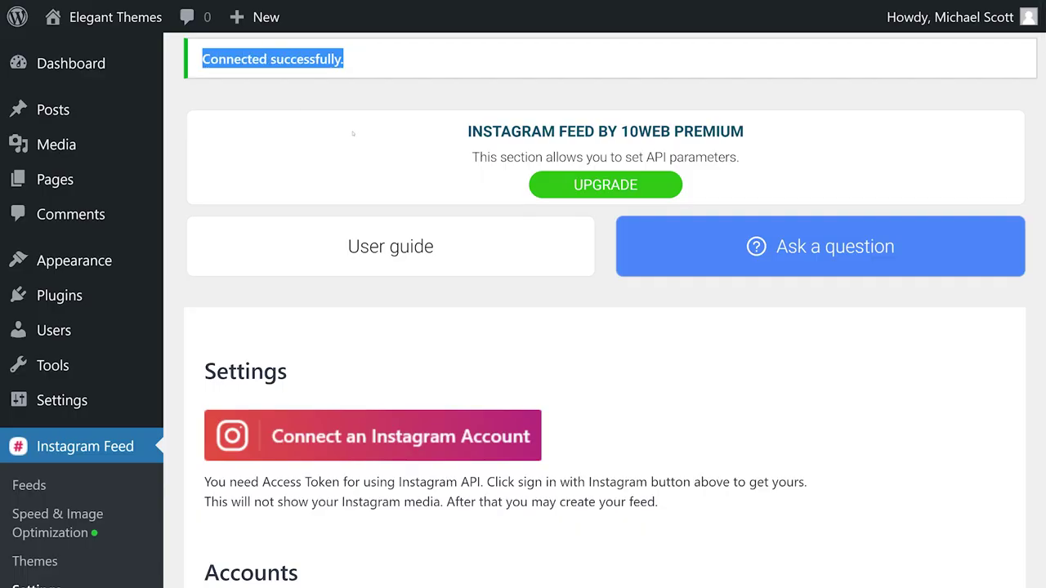
pyautogui.scroll(-5, 353, 133)
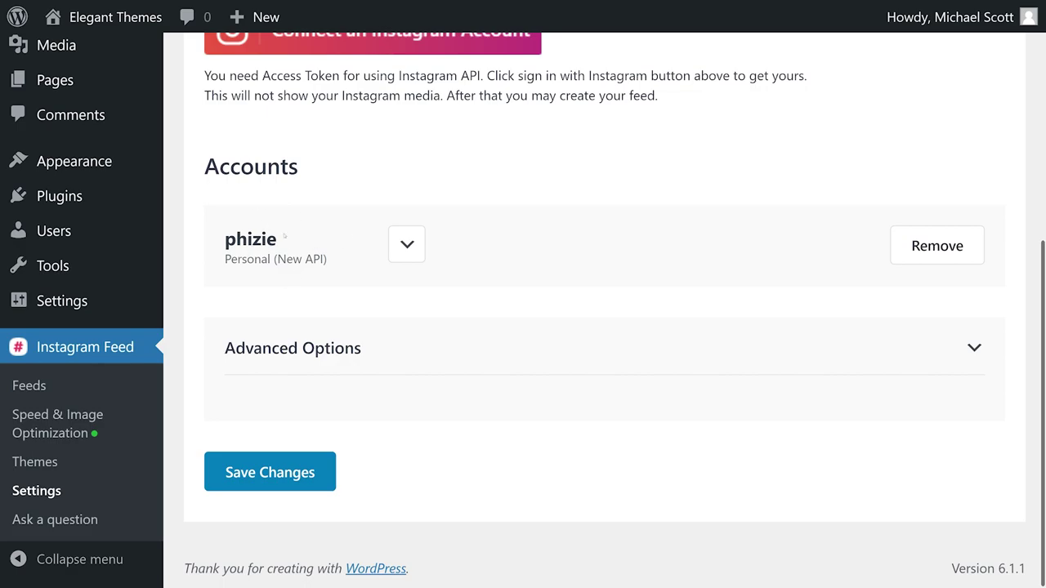
# Start a new feed from the plugin's Feeds list and review its settings.
pyautogui.click(61, 384)
pyautogui.click(290, 324)
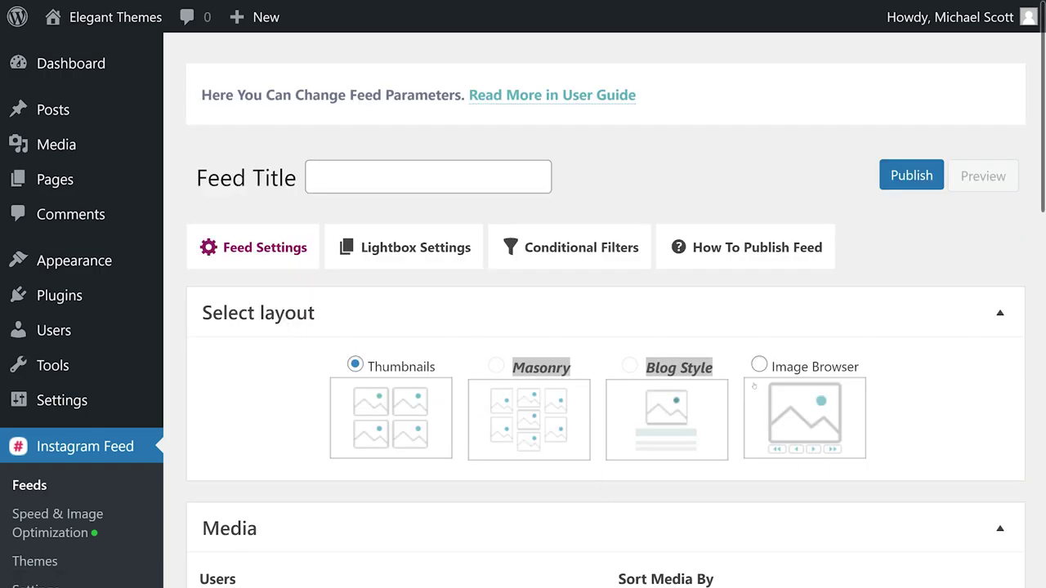
pyautogui.scroll(-3, 673, 245)
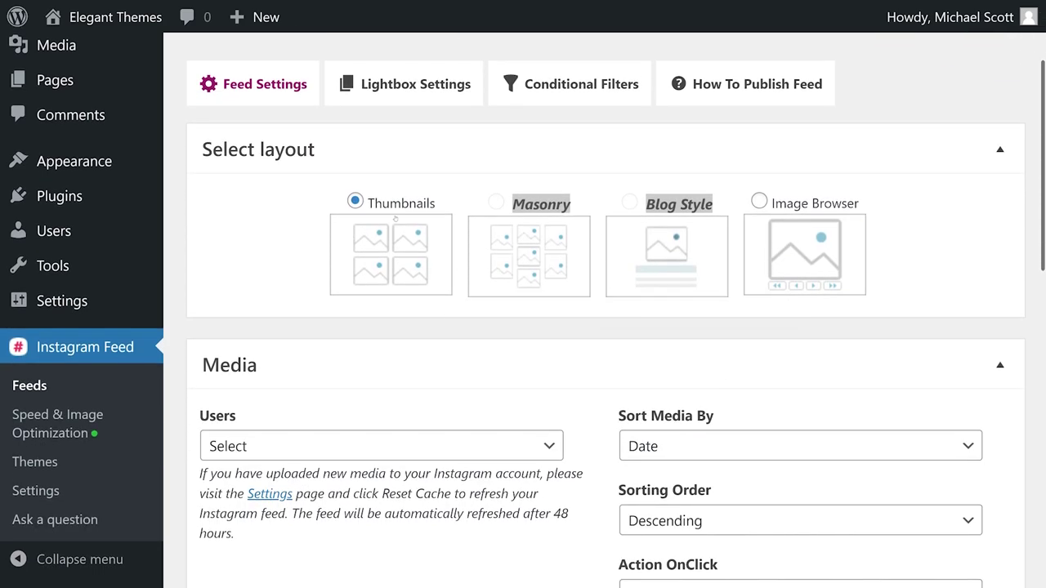
pyautogui.scroll(-8, 467, 369)
pyautogui.scroll(-3, 575, 408)
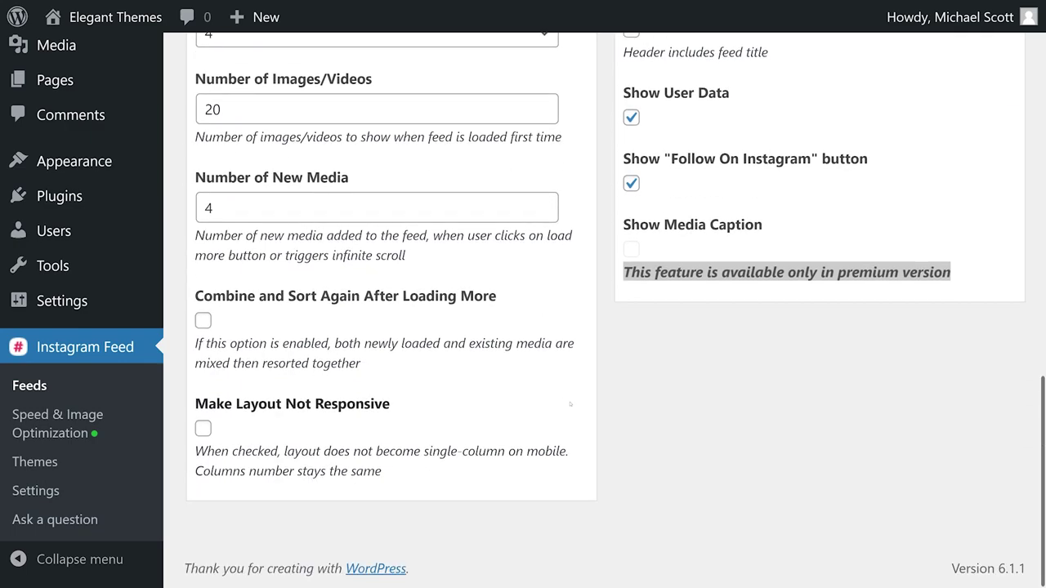
pyautogui.scroll(12, 576, 407)
pyautogui.scroll(-1, 413, 265)
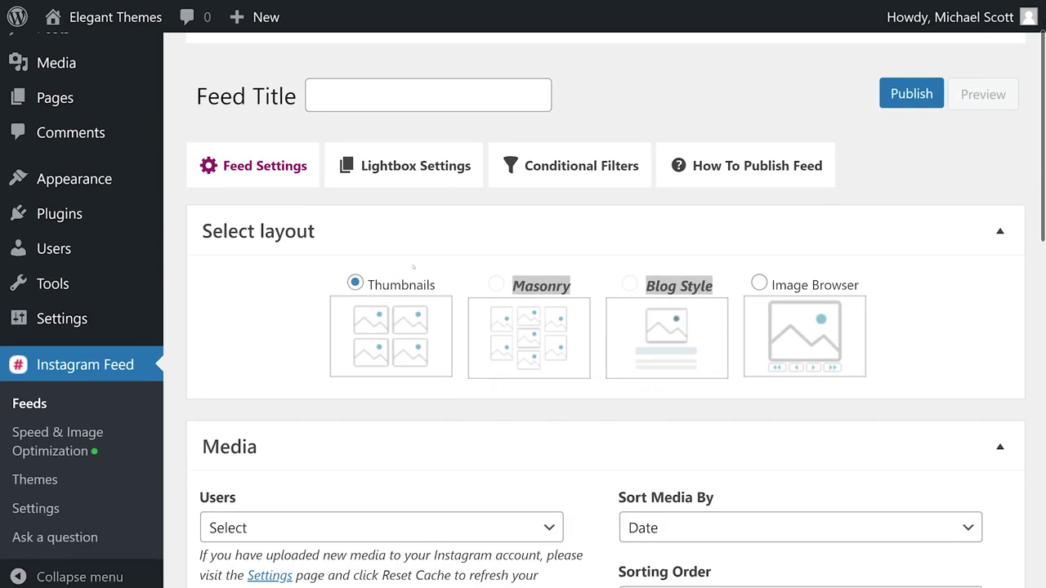
# Title the feed 'Test', use the connected account as its user, and check Conditional Filters.
pyautogui.click(350, 96)
pyautogui.write('Test')
pyautogui.scroll(-3, 280, 439)
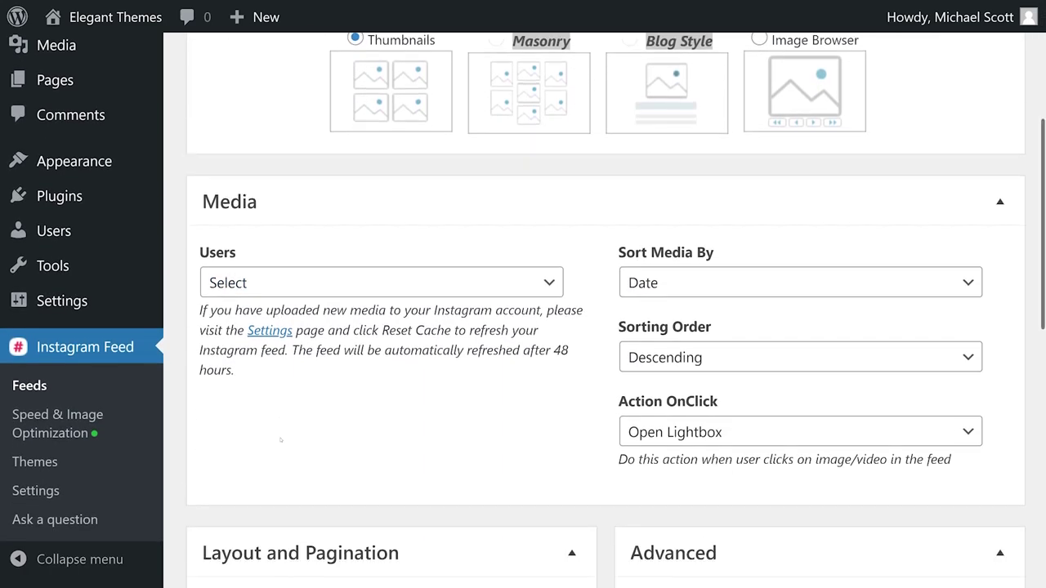
pyautogui.click(270, 281)
pyautogui.click(245, 345)
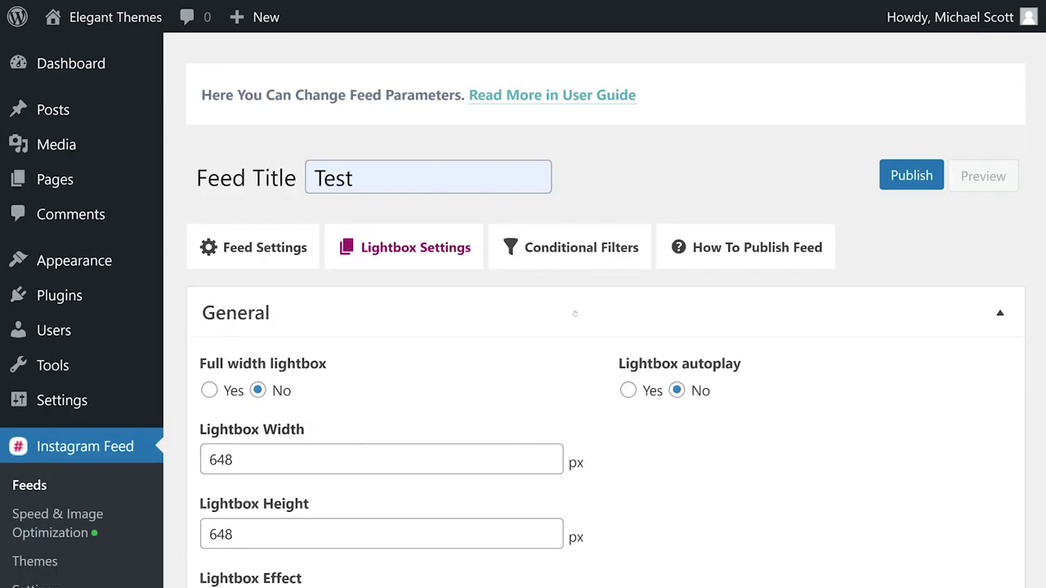
pyautogui.click(524, 247)
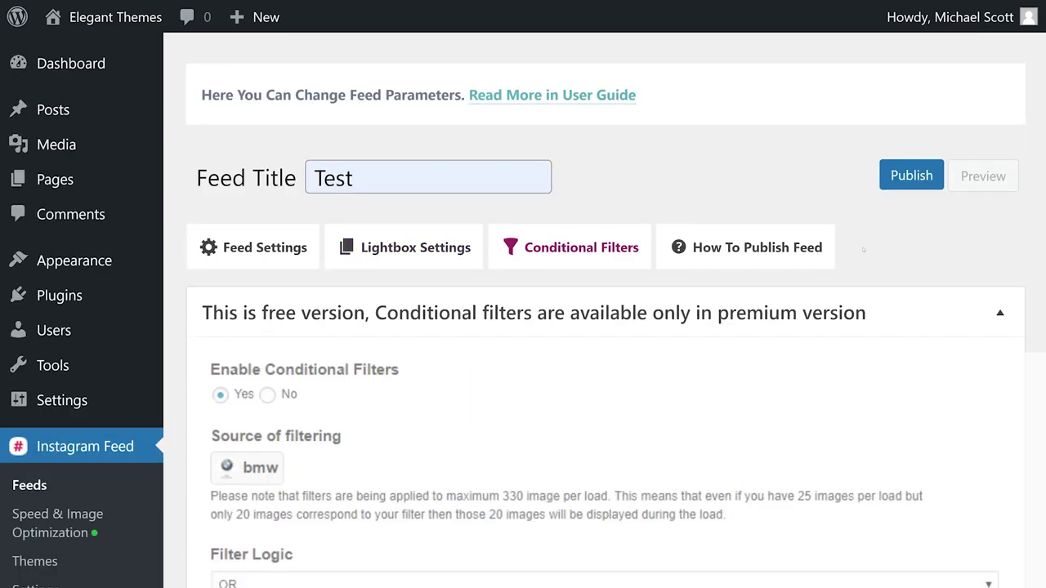
# Publish the Test feed and paste its [wdi_feed id="2"] shortcode into a new page.
pyautogui.click(905, 177)
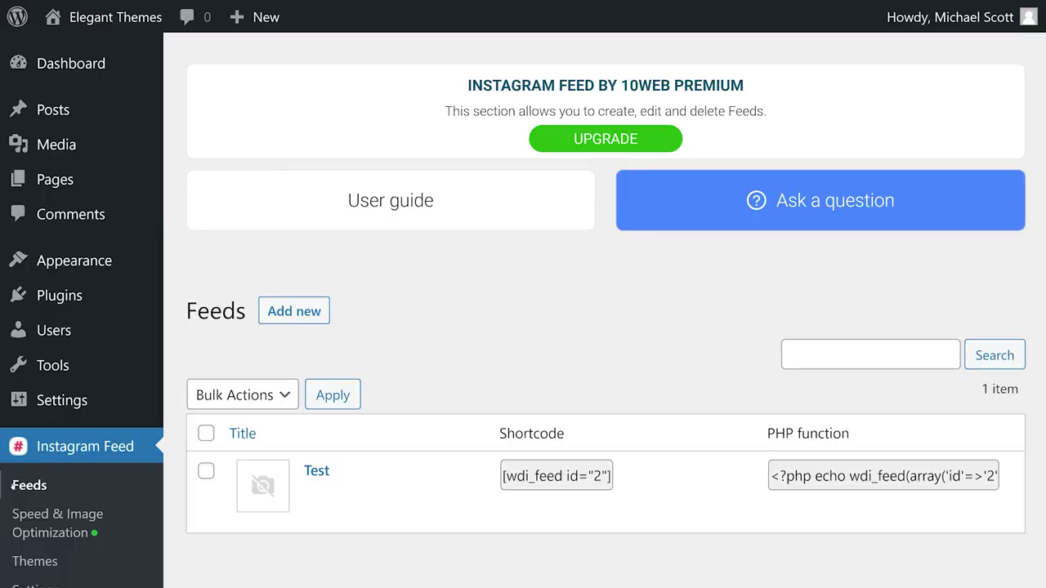
pyautogui.scroll(-1, 406, 394)
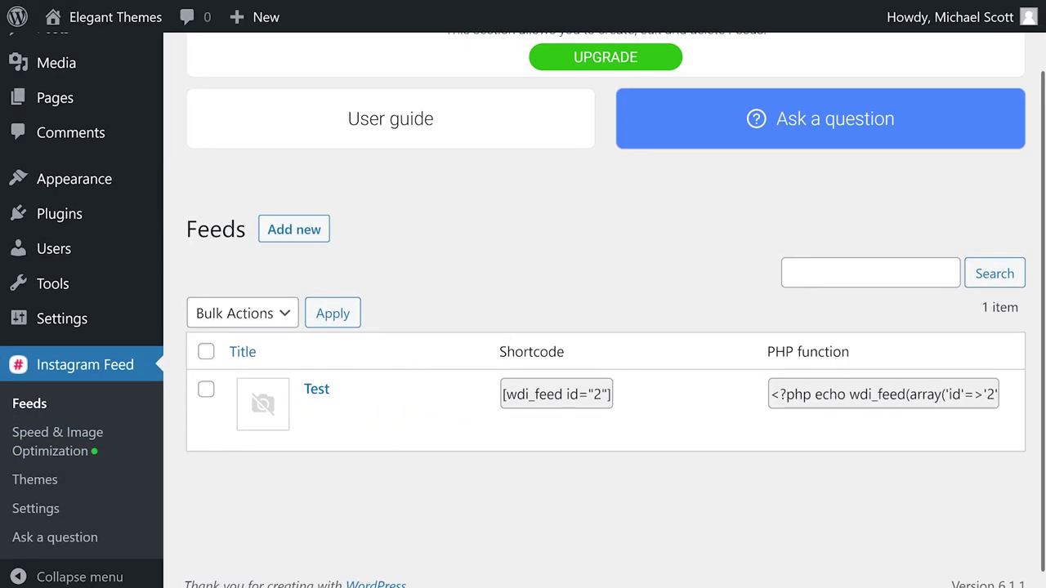
pyautogui.click(555, 394)
pyautogui.hotkey('ctrl', 'c')
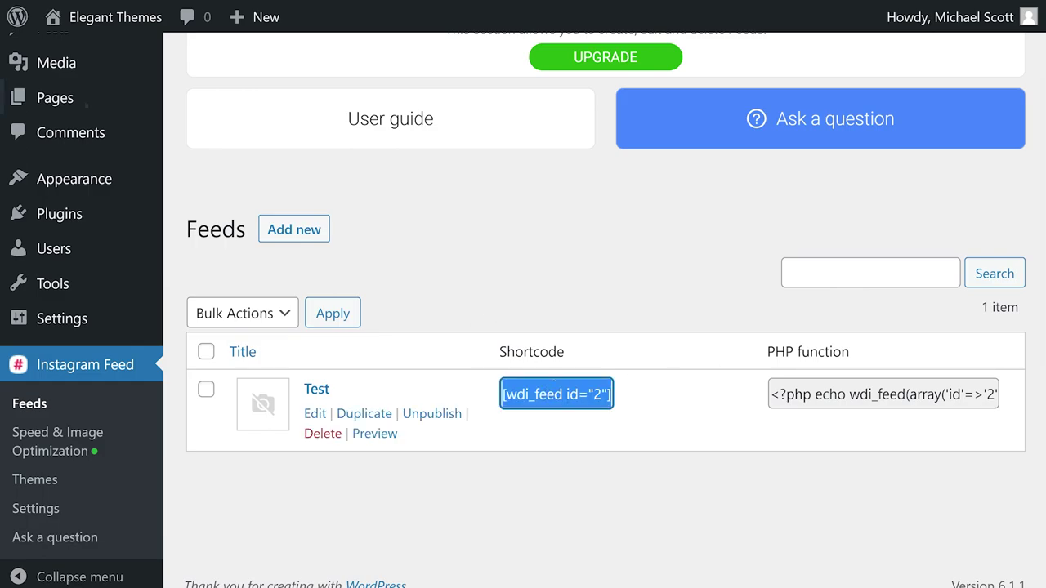
pyautogui.moveTo(55, 98)
pyautogui.click(208, 128)
pyautogui.hotkey('ctrl', 'v')
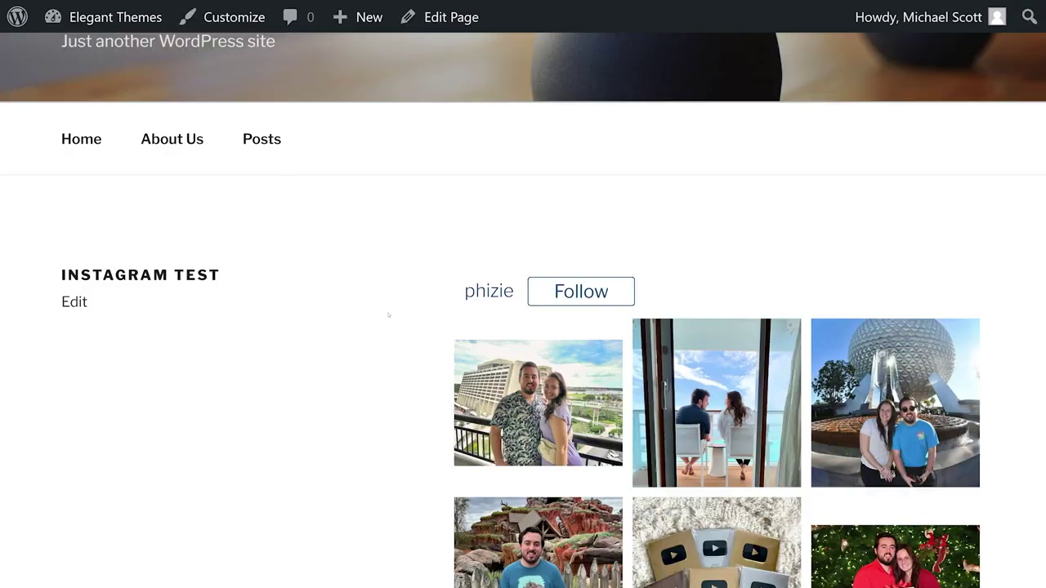
# Scroll through the Instagram Test page's three-column photo grid and Follow button.
pyautogui.scroll(-3, 579, 426)
pyautogui.scroll(-5, 580, 427)
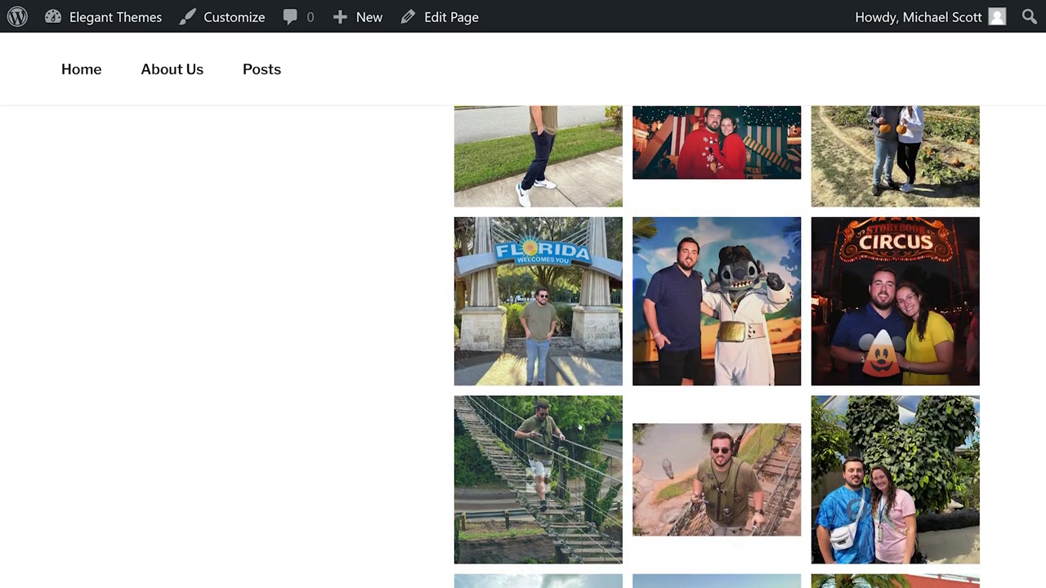
pyautogui.scroll(-5, 579, 424)
pyautogui.scroll(10, 572, 368)
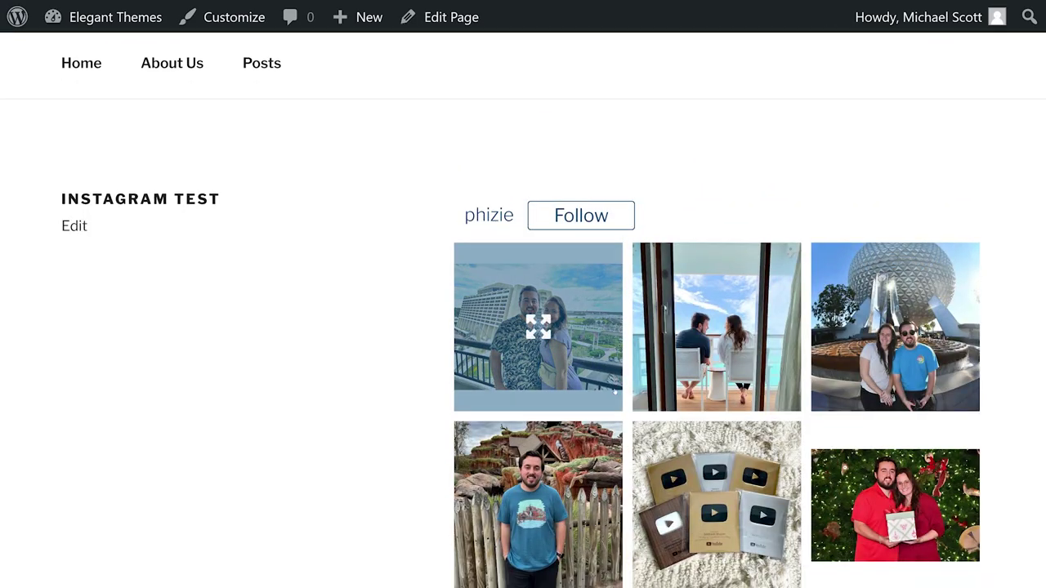
pyautogui.scroll(-10, 614, 393)
pyautogui.scroll(15, 679, 406)
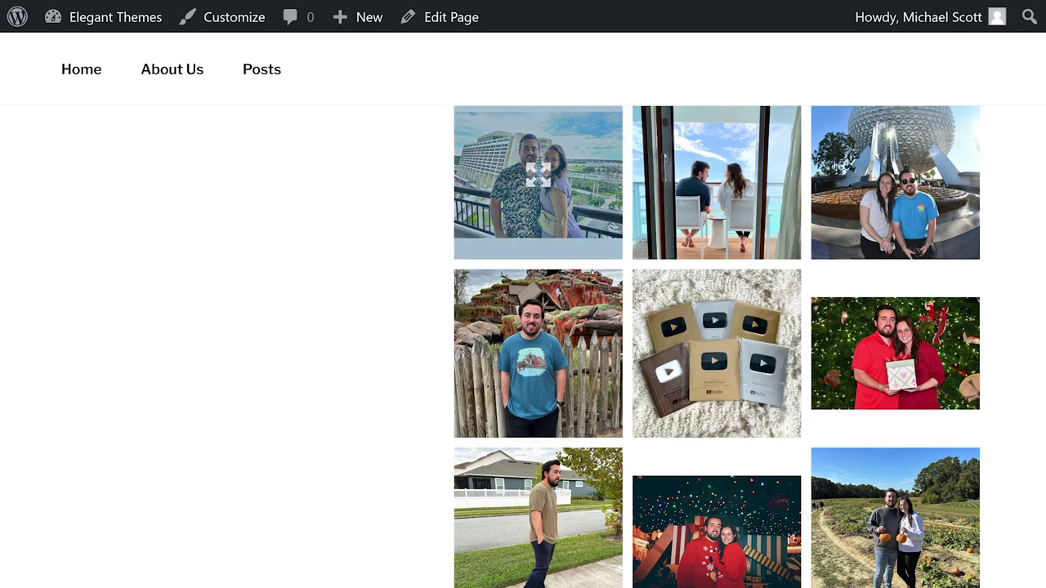
pyautogui.scroll(-3, 308, 370)
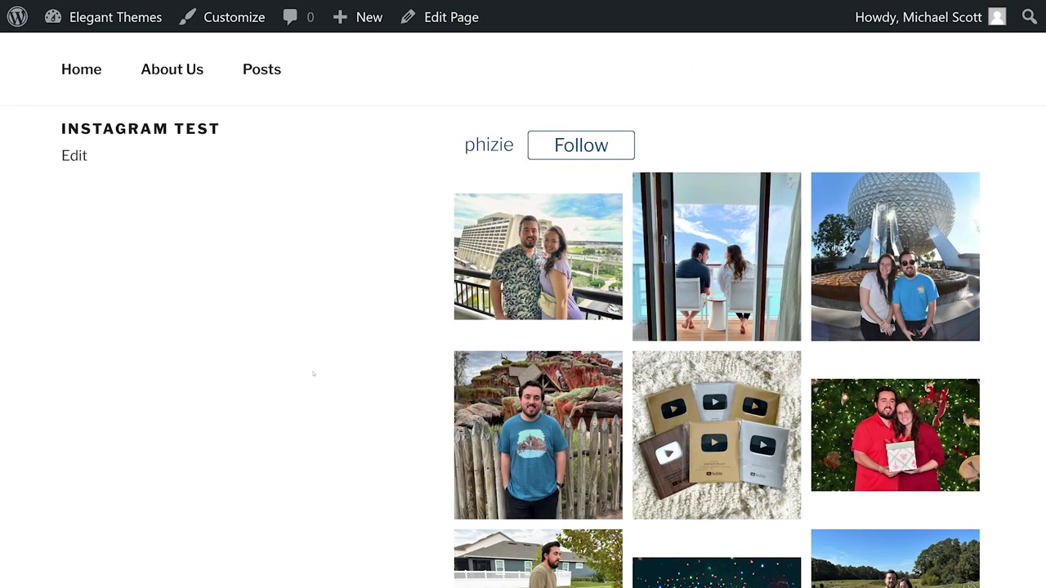